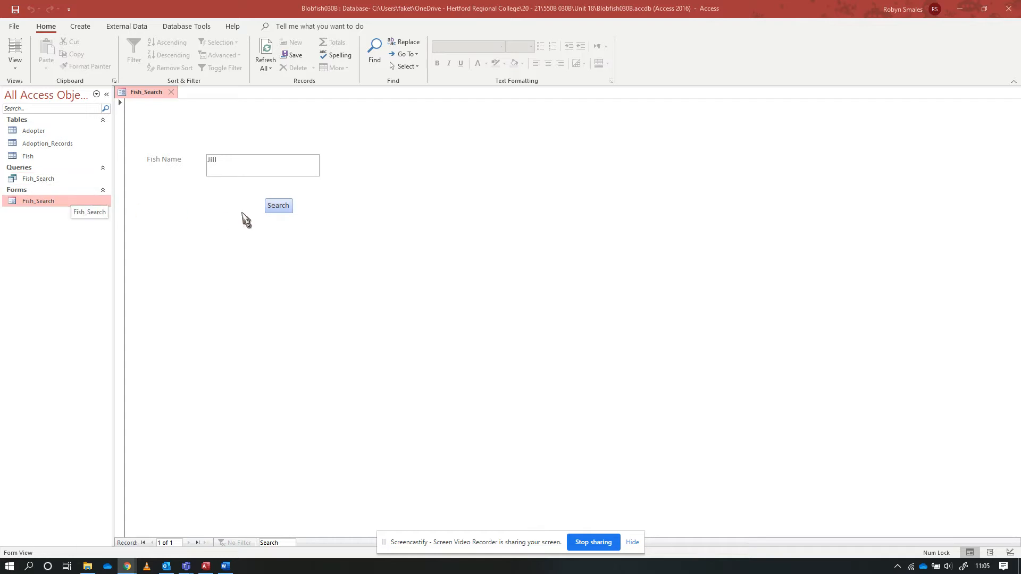
Run the fish search for Jill from the search form, and close both the query results and the form
click(280, 207)
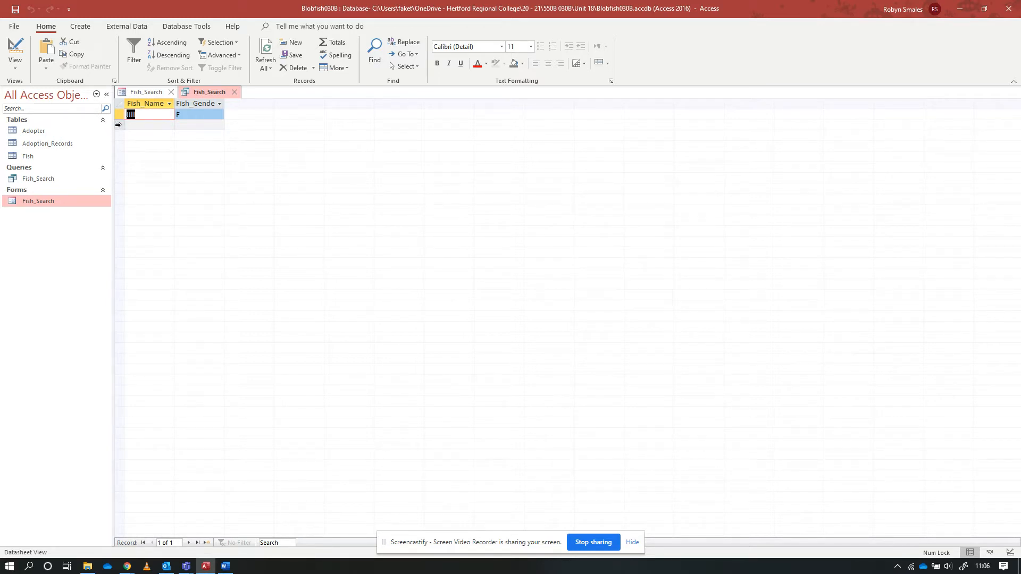
click(118, 124)
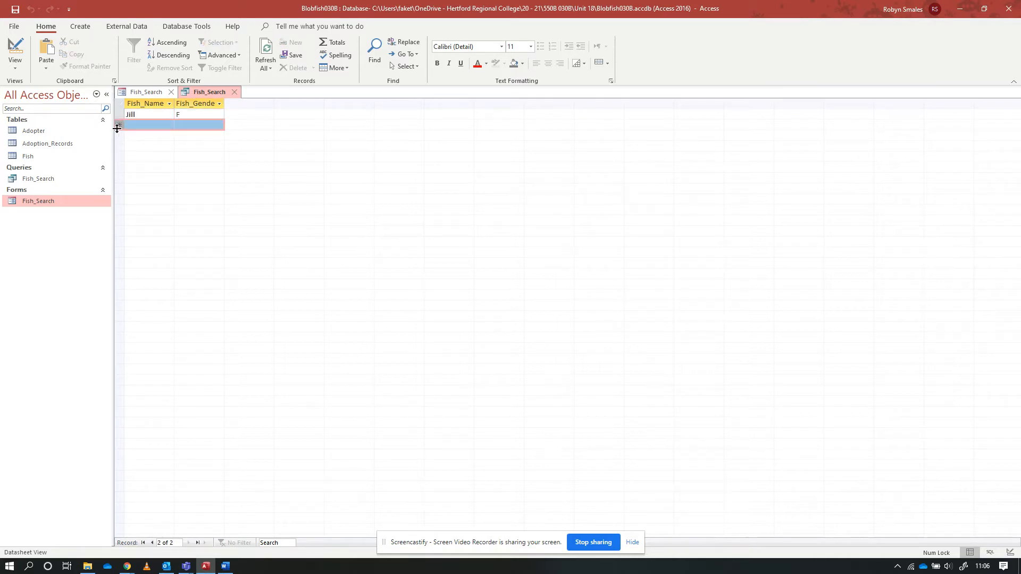
click(206, 128)
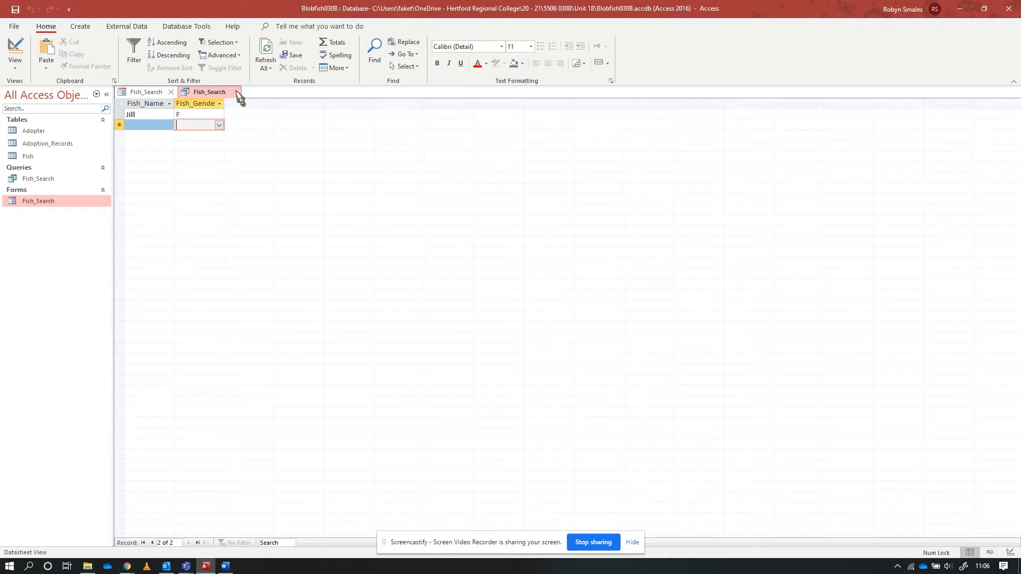
click(172, 93)
click(171, 92)
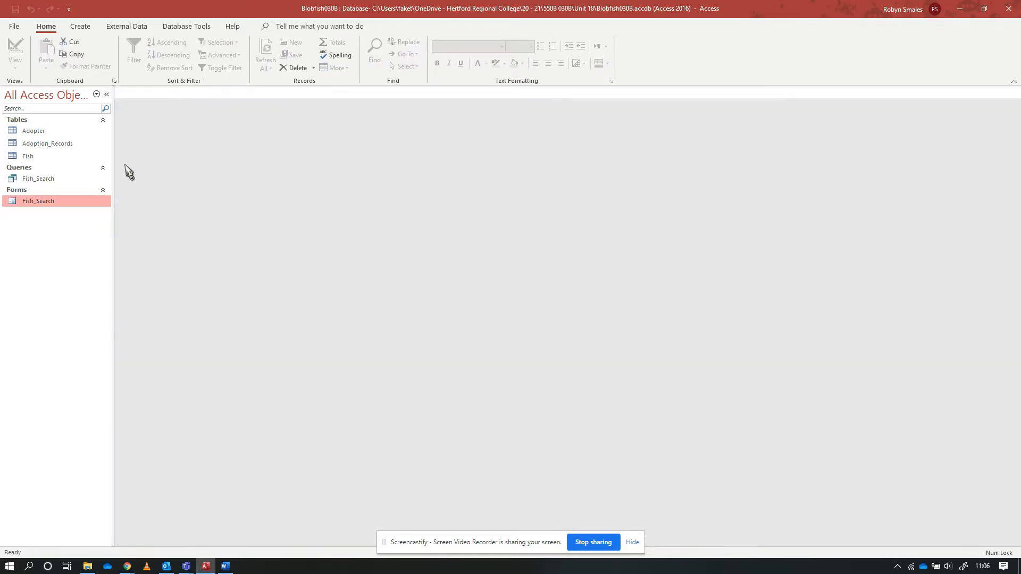
Create a basic report from the Fish_Search query, supplying Bob as the fish name parameter
click(46, 184)
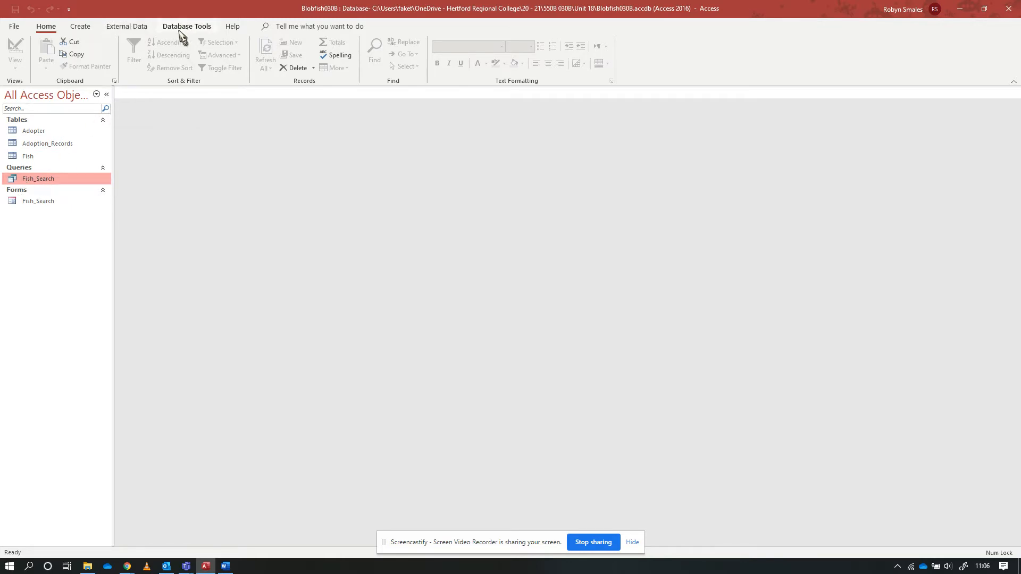
click(84, 27)
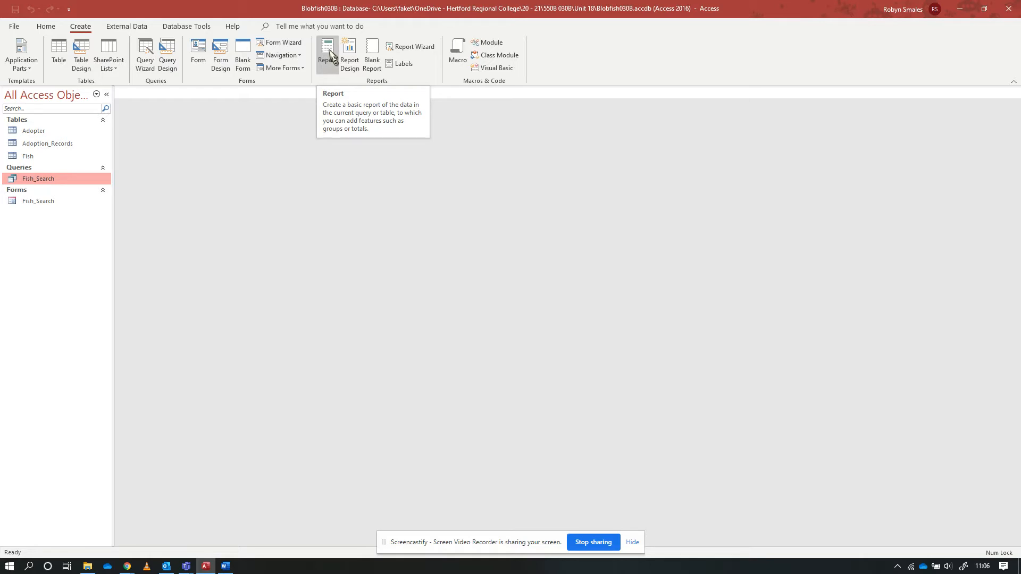
click(334, 59)
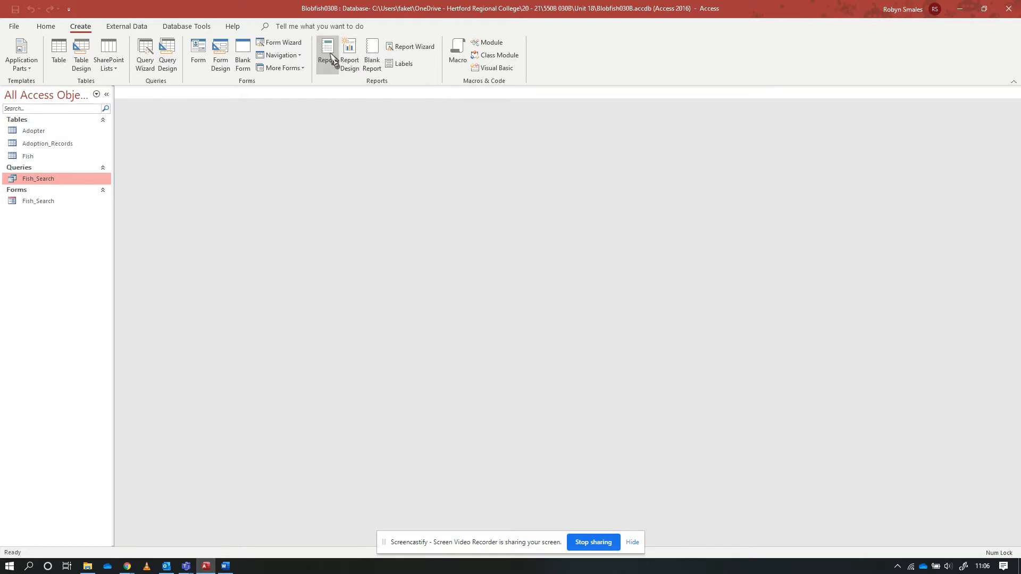
click(330, 56)
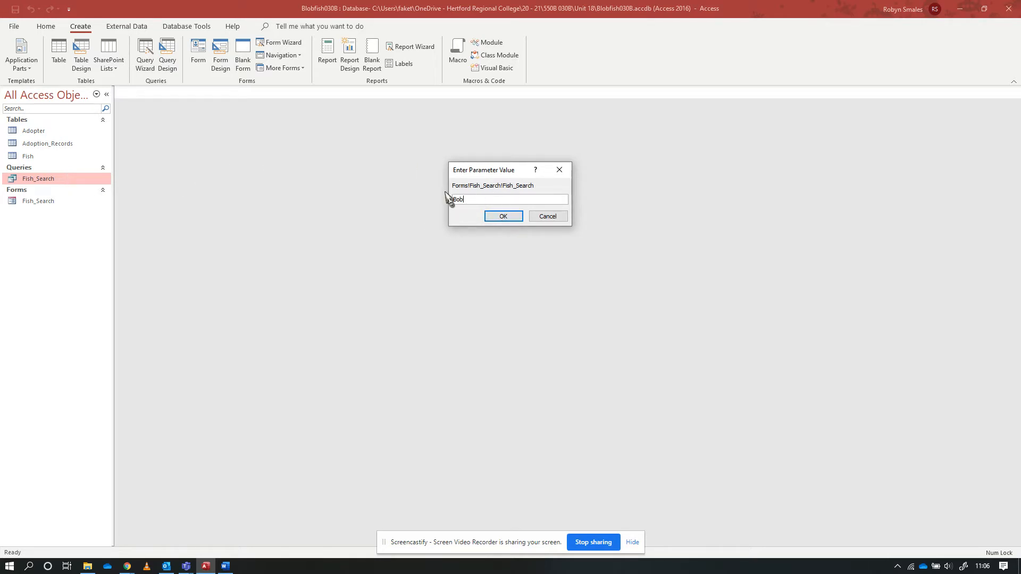
click(503, 216)
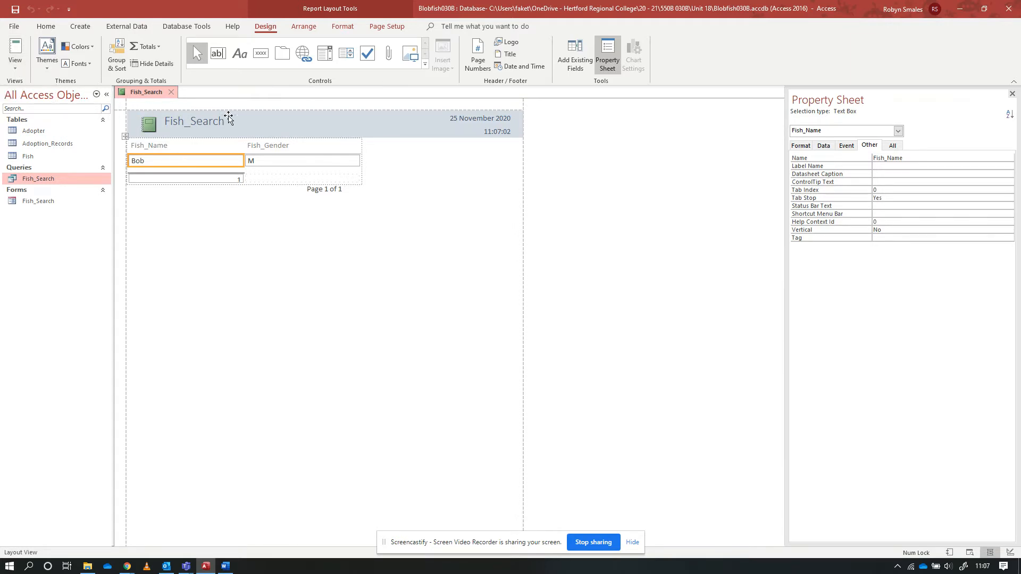
In the report's Design View, extend the Report Footer to about 2 cm and heighten the =Count(*) box so its text fits
click(16, 73)
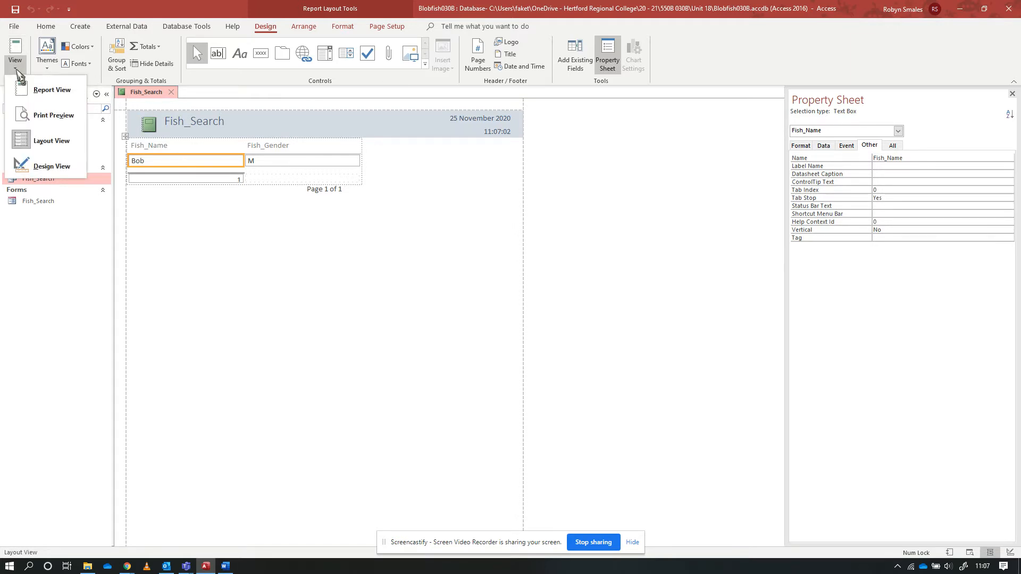
click(51, 167)
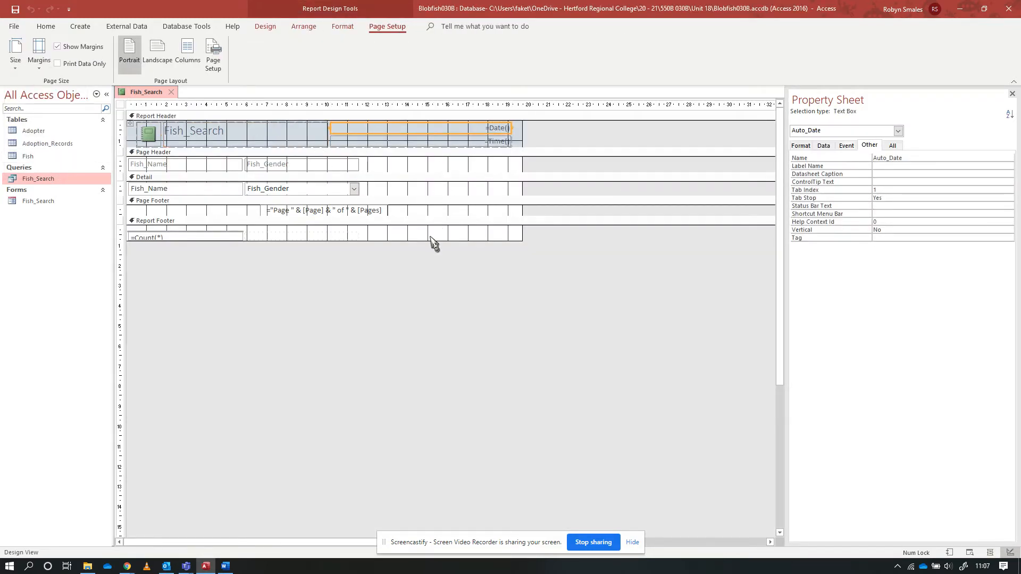
click(403, 237)
drag(306, 241, 304, 263)
click(228, 238)
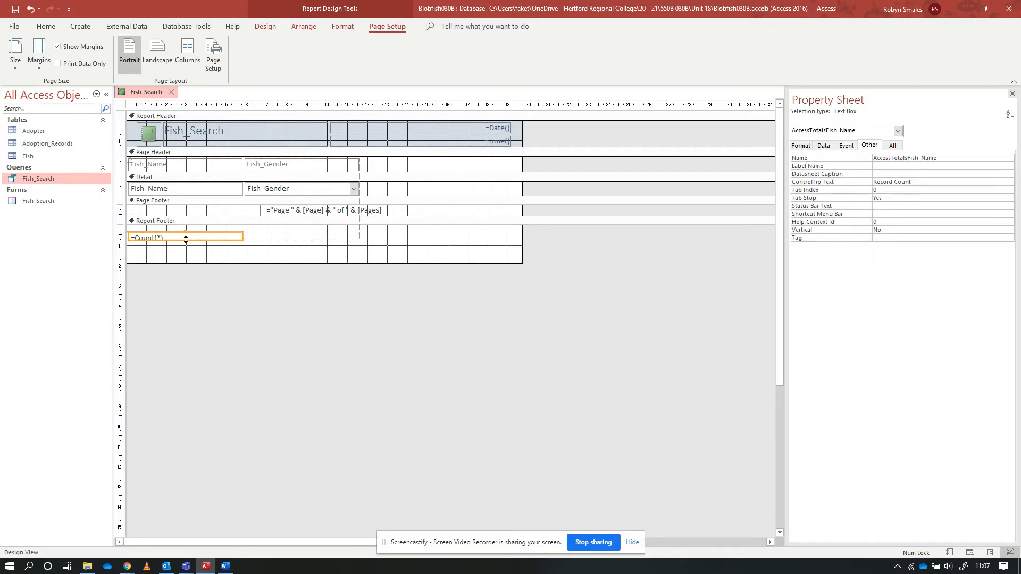
drag(185, 239, 186, 245)
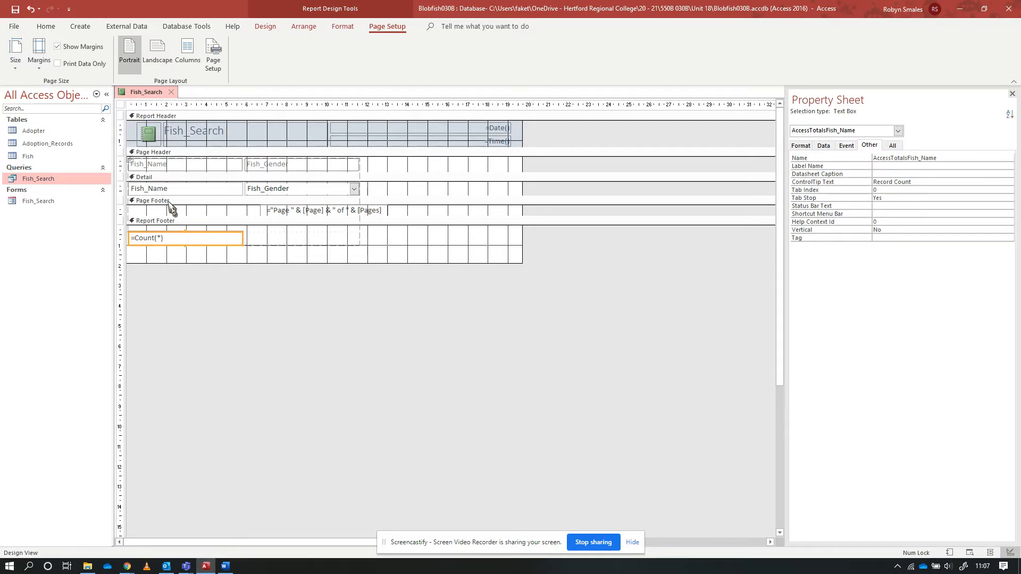
click(336, 212)
click(356, 211)
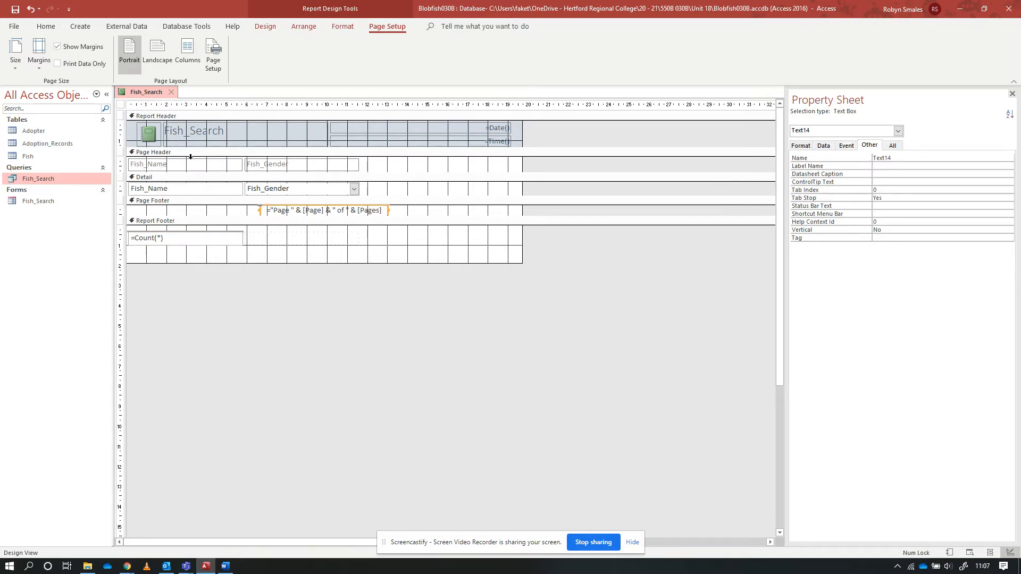
click(200, 190)
click(271, 190)
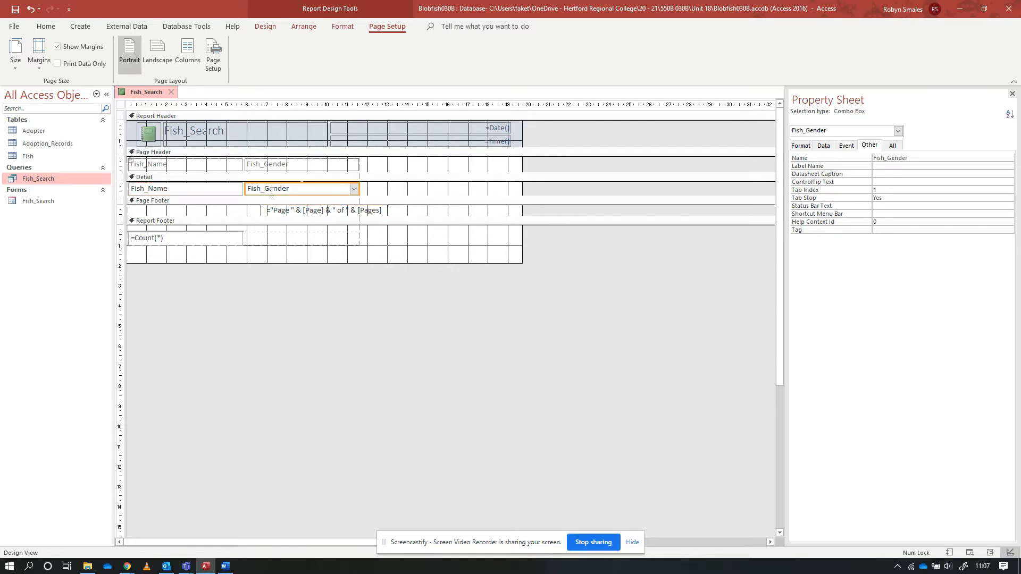
click(443, 192)
click(297, 263)
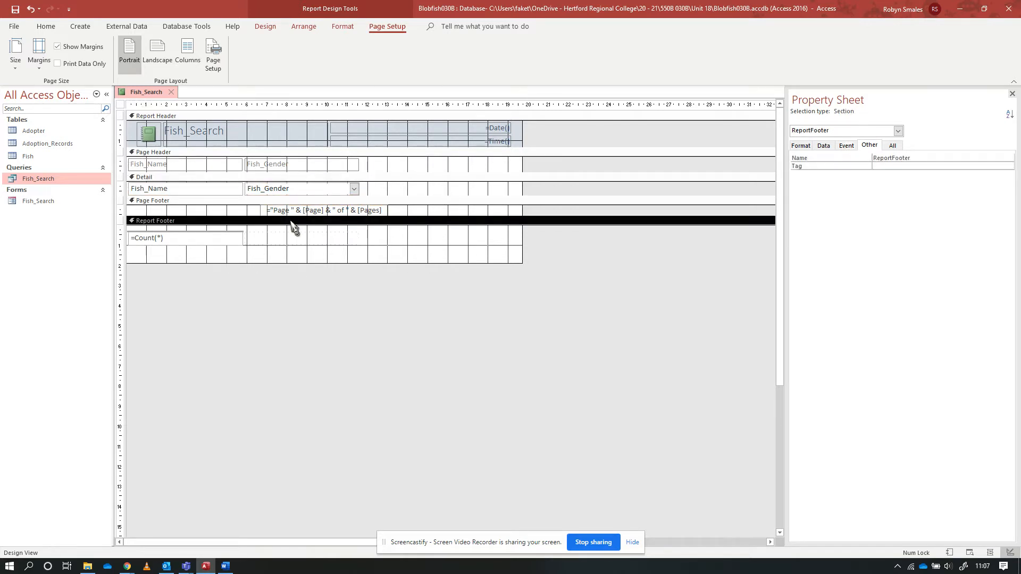
click(155, 56)
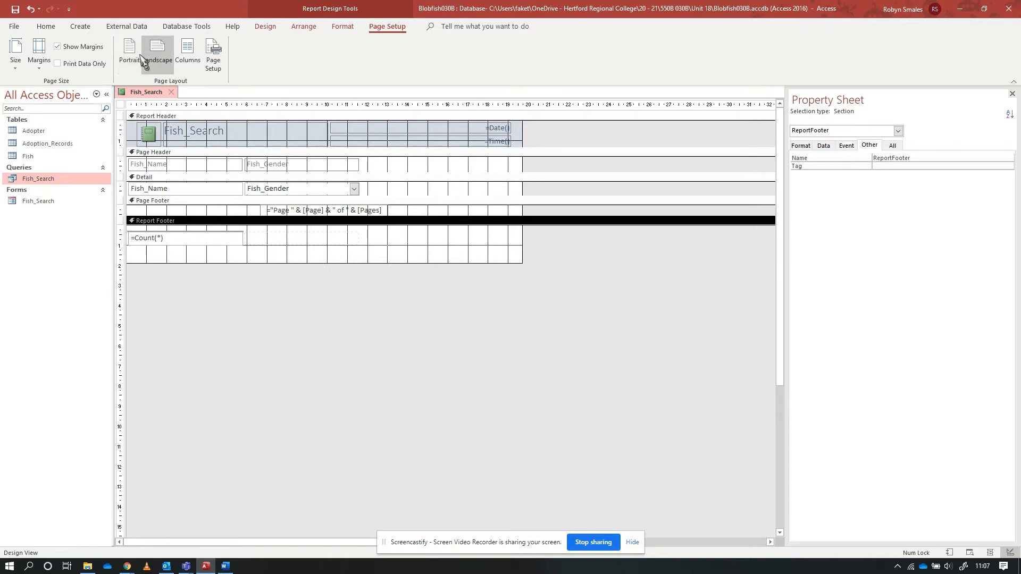
click(129, 55)
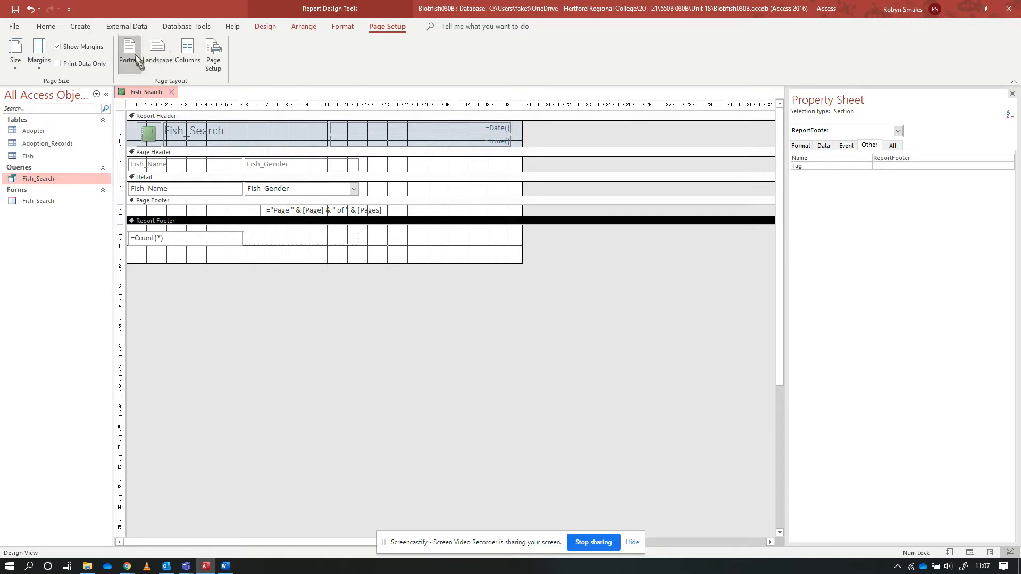
click(342, 28)
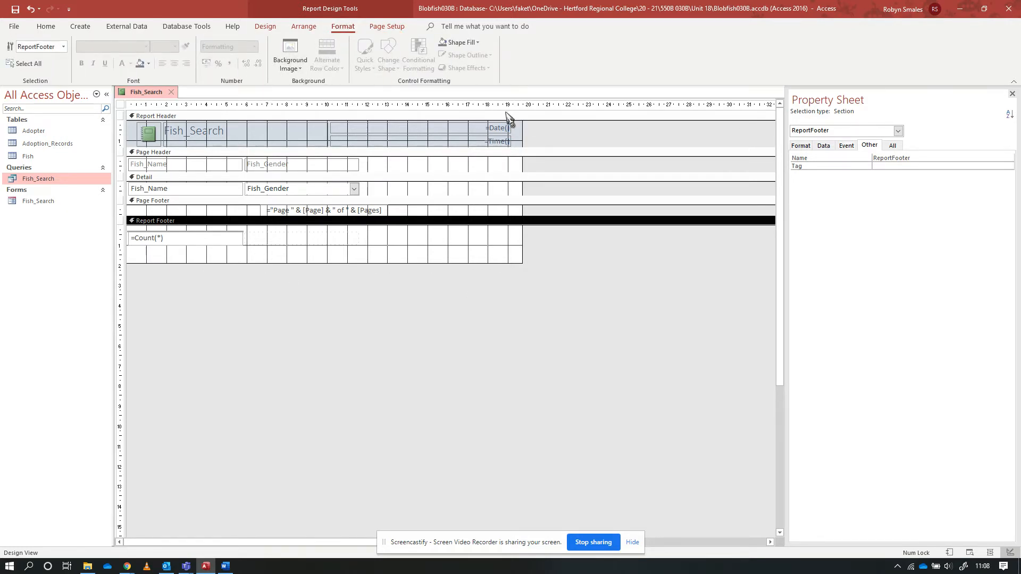
click(304, 27)
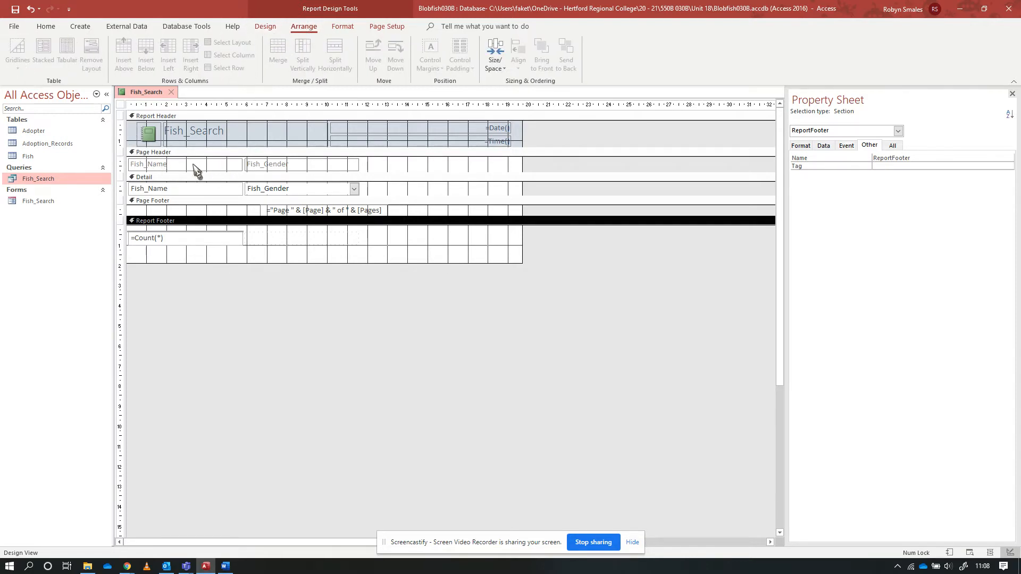
Return the report to Layout View with Bob as the fish name parameter
click(269, 29)
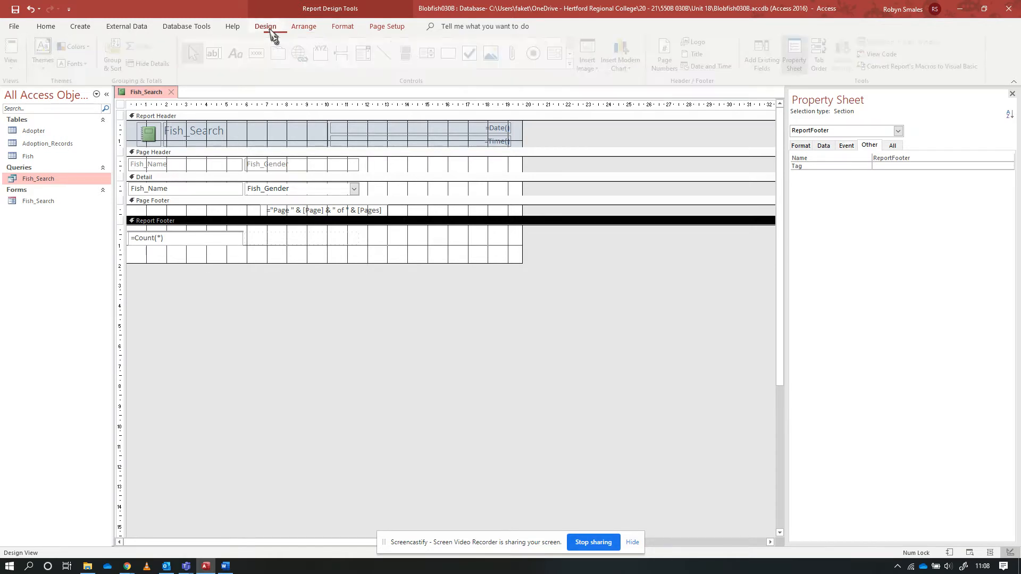
click(15, 64)
click(40, 146)
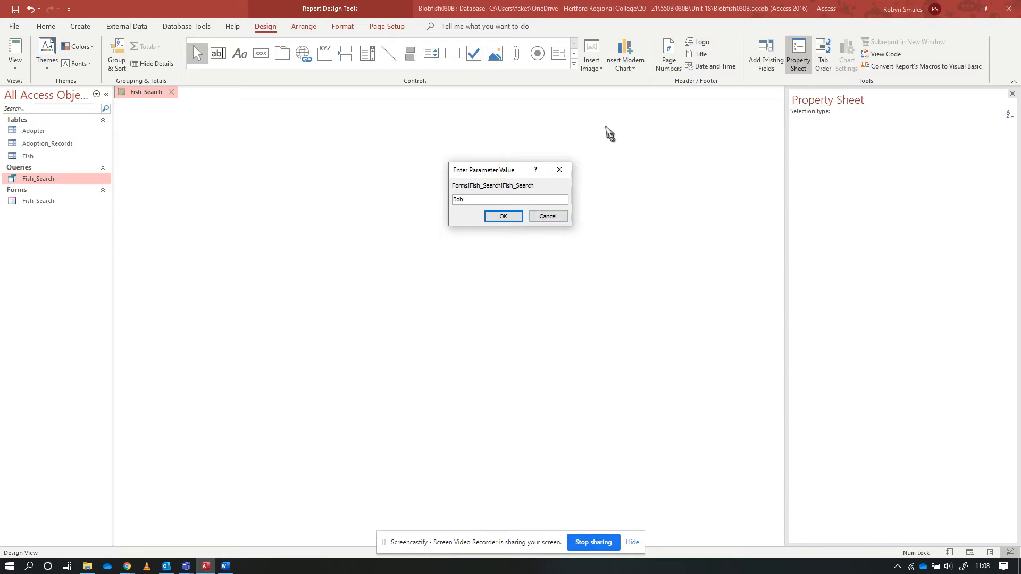
click(504, 216)
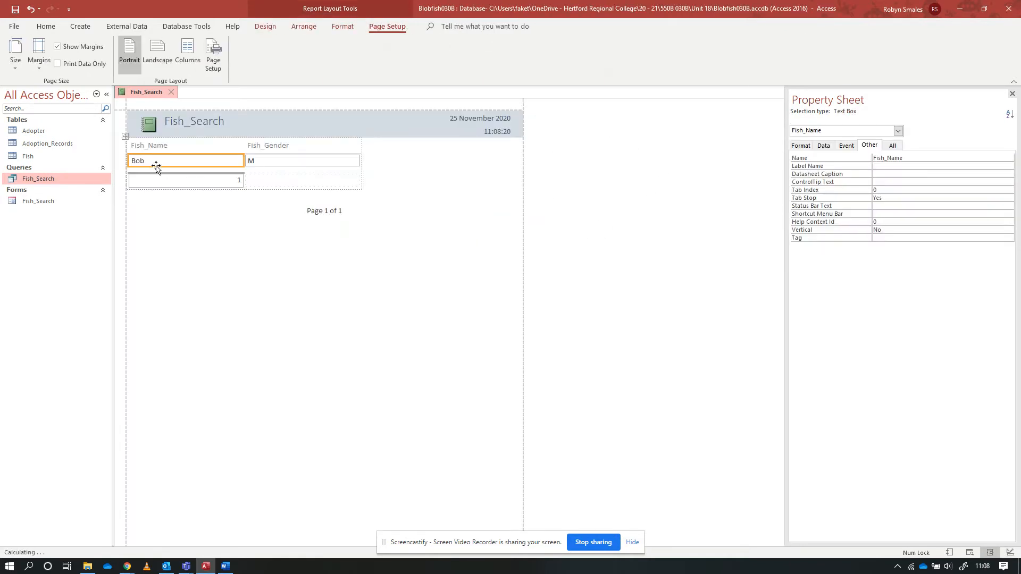
Arrange the Fish_Name and Fish_Gender labels and fields in a stacked layout
click(189, 150)
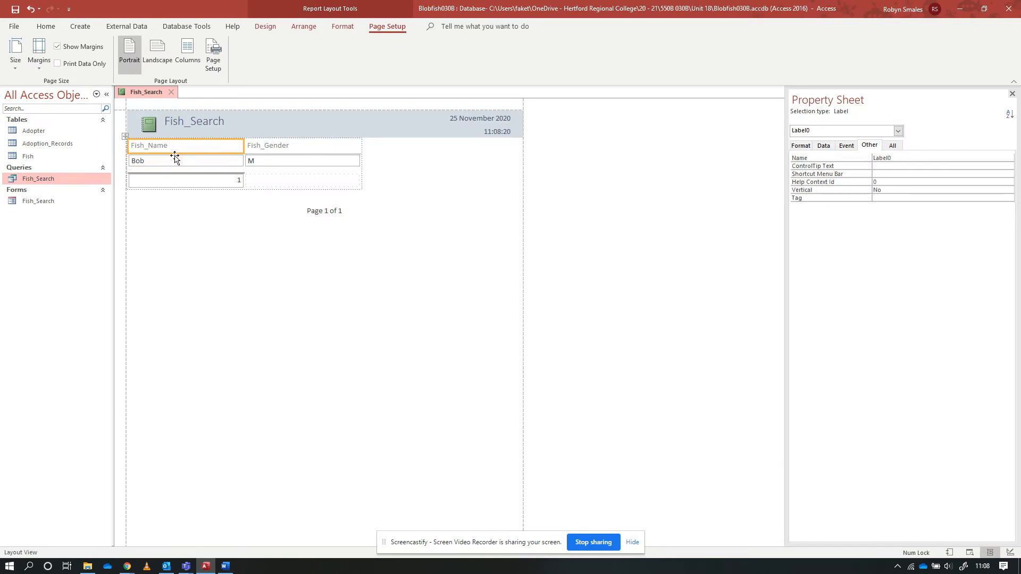
shift+click(283, 162)
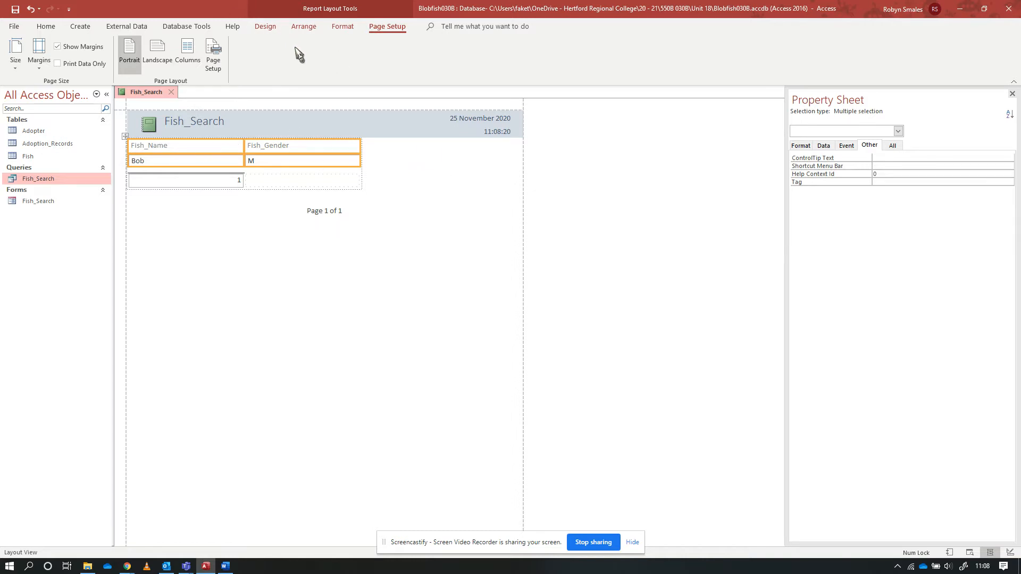
click(303, 28)
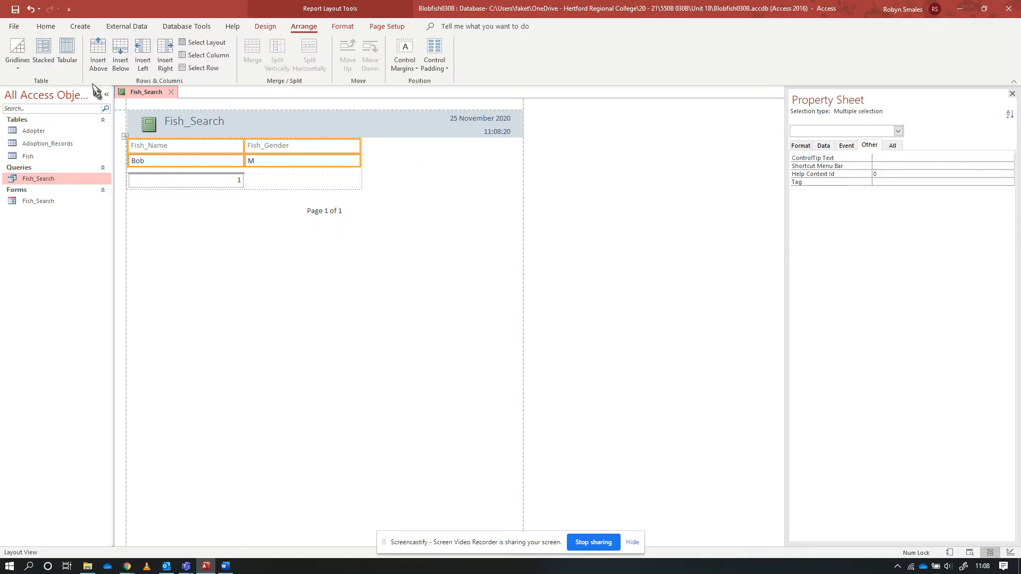
click(44, 57)
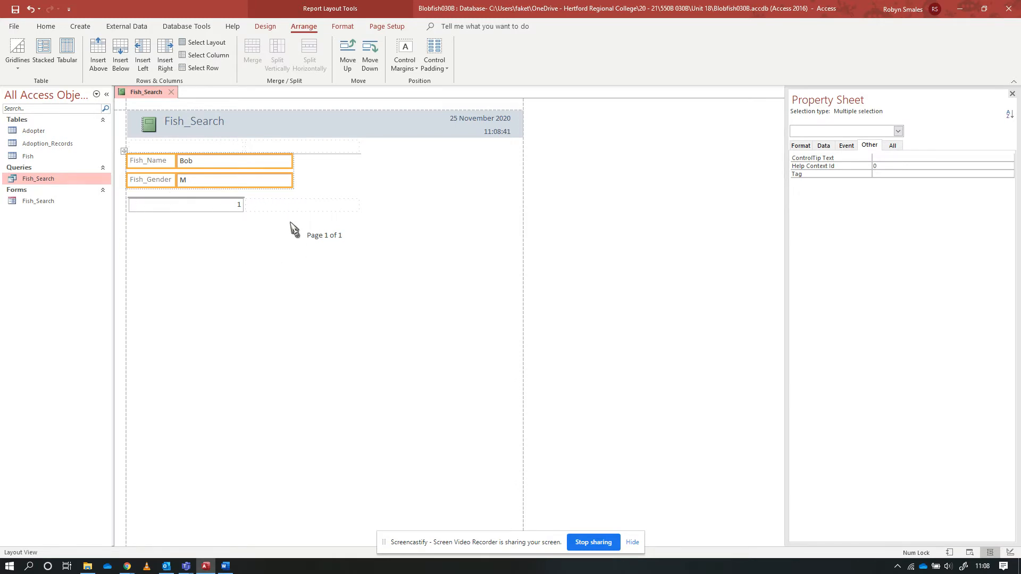
click(143, 162)
click(144, 181)
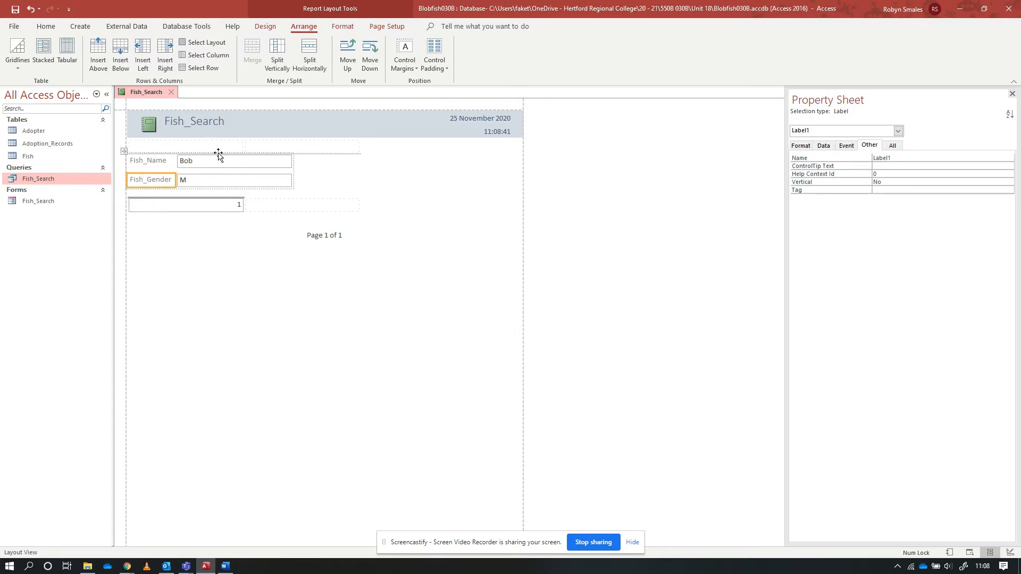
click(176, 195)
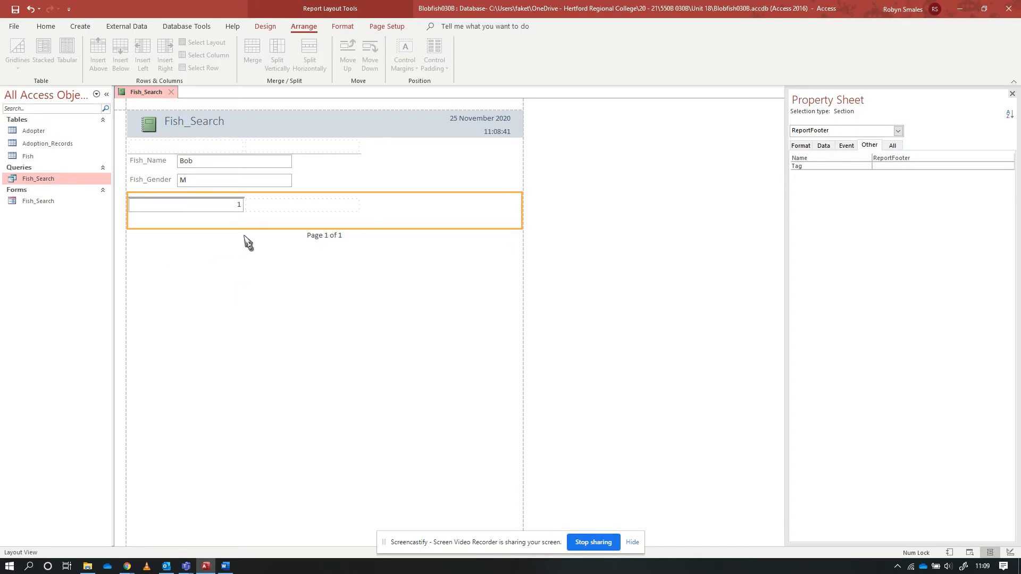
Try Wide control padding on the stacked Fish_Name and Fish_Gender labels and fields, and settle on Medium
click(232, 163)
click(156, 156)
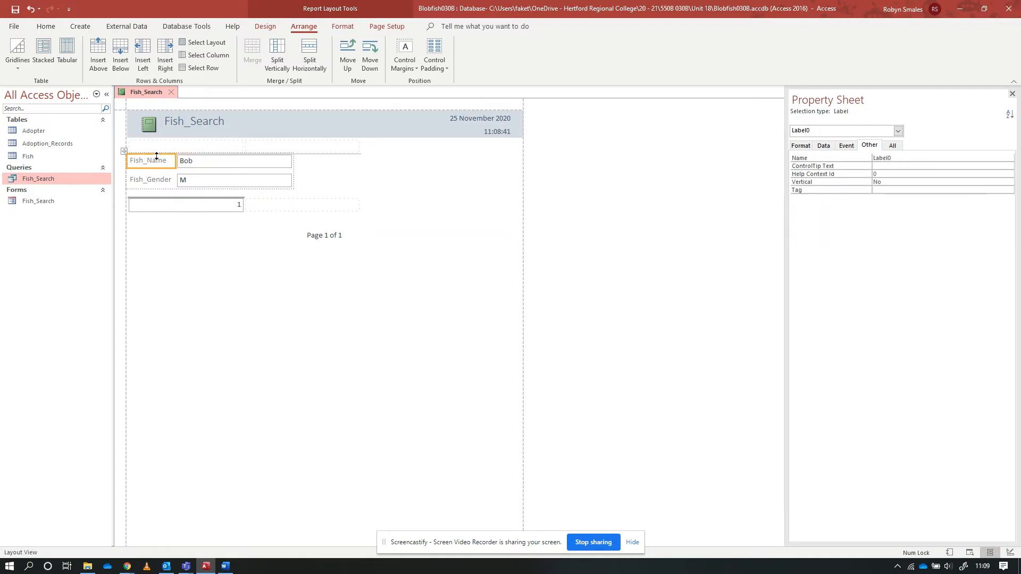
shift+click(231, 184)
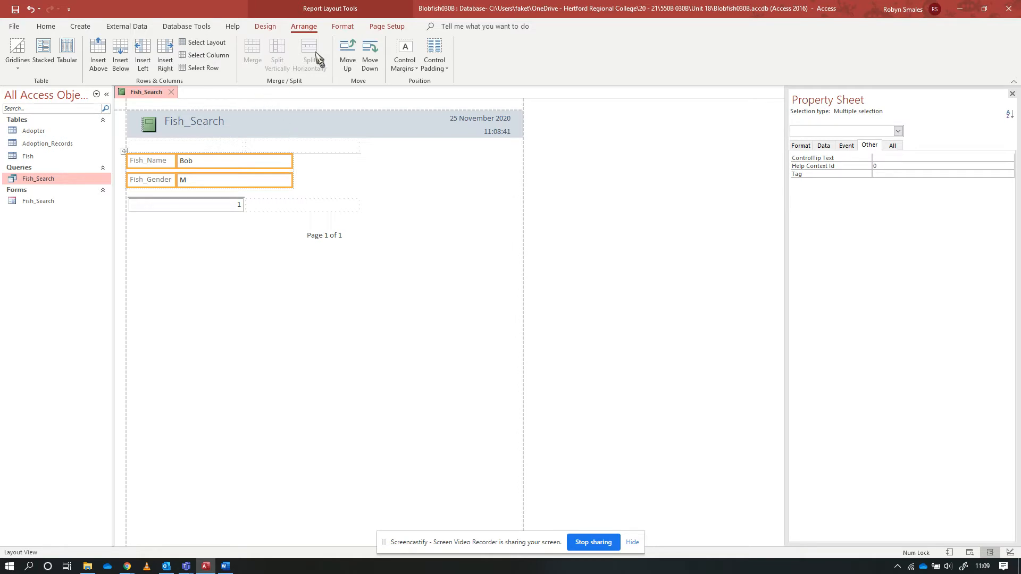
click(444, 74)
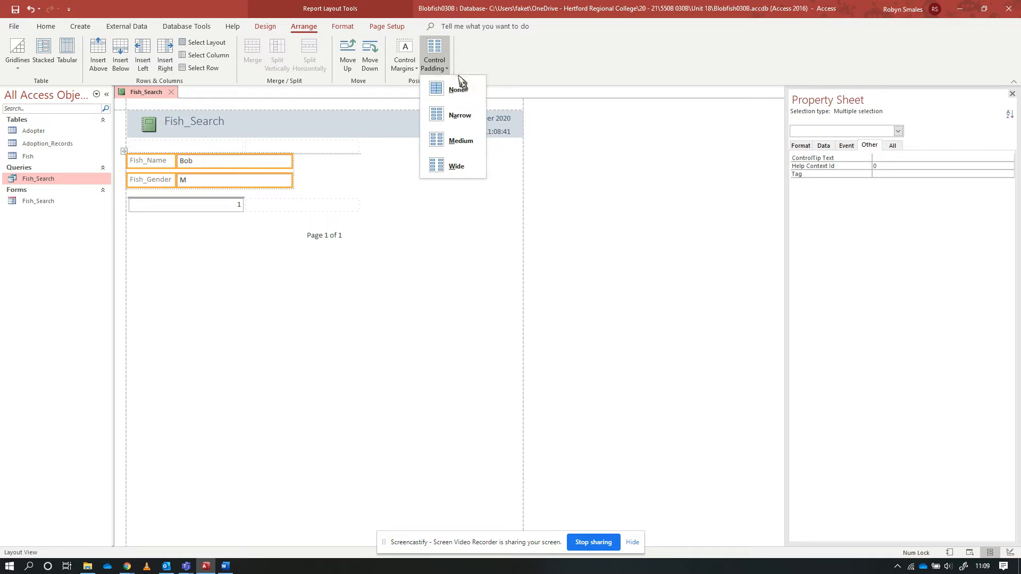
click(462, 165)
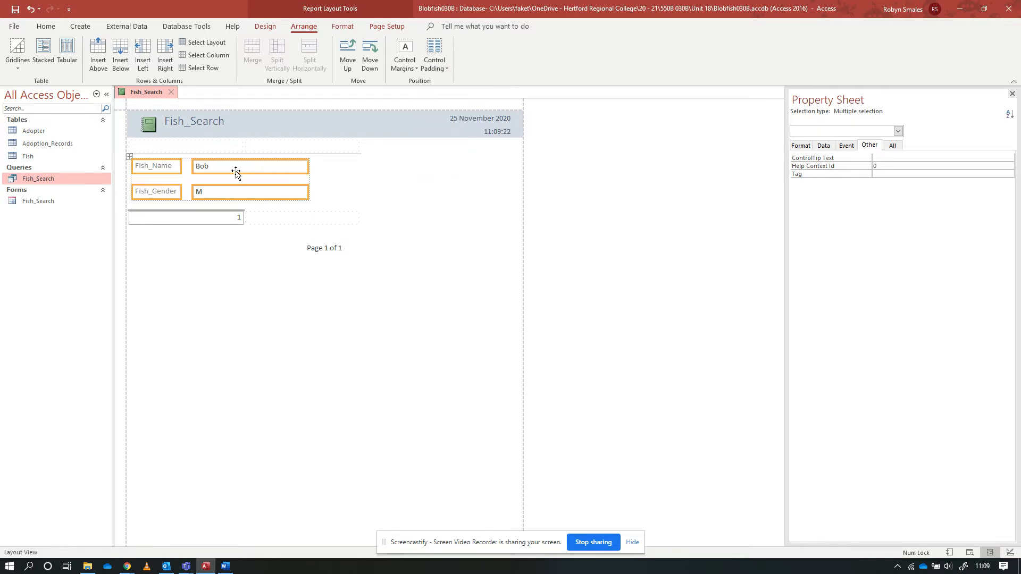
click(433, 72)
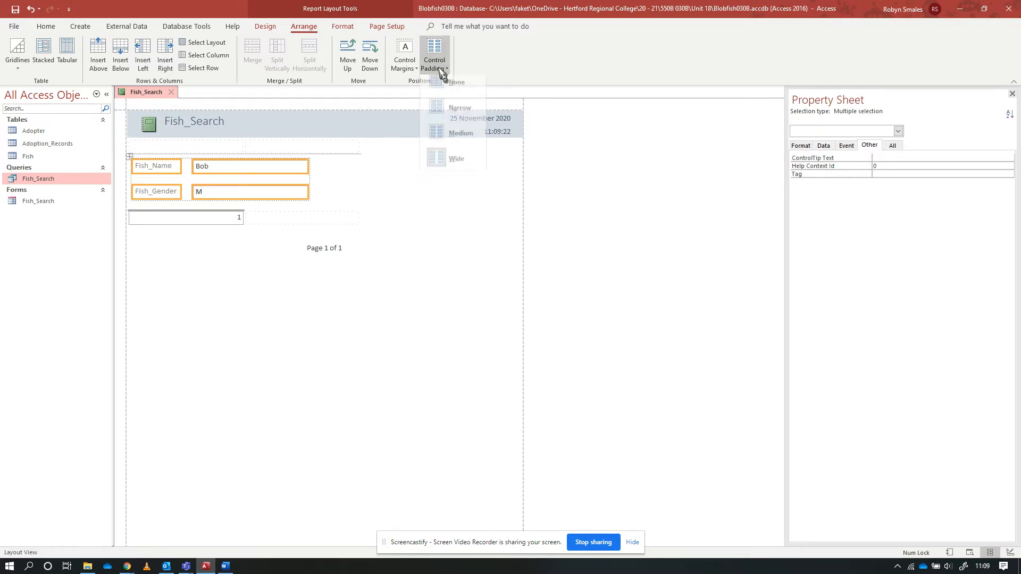
click(460, 136)
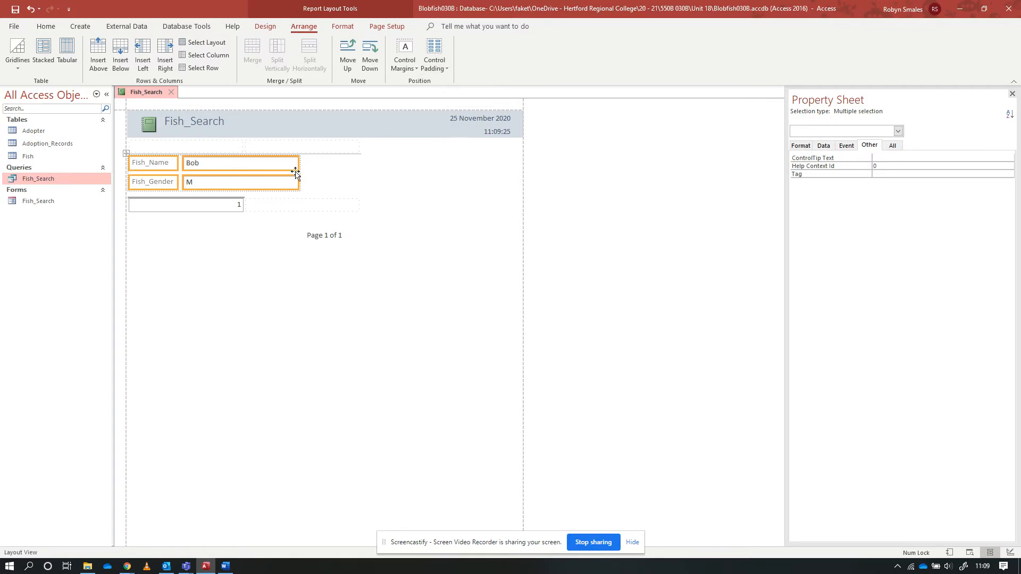
click(262, 242)
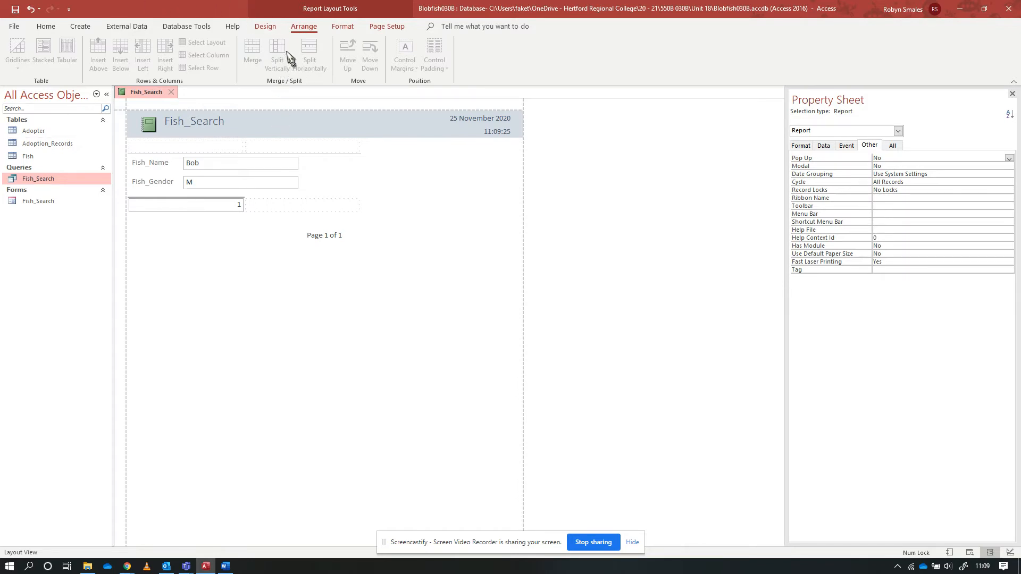
click(261, 29)
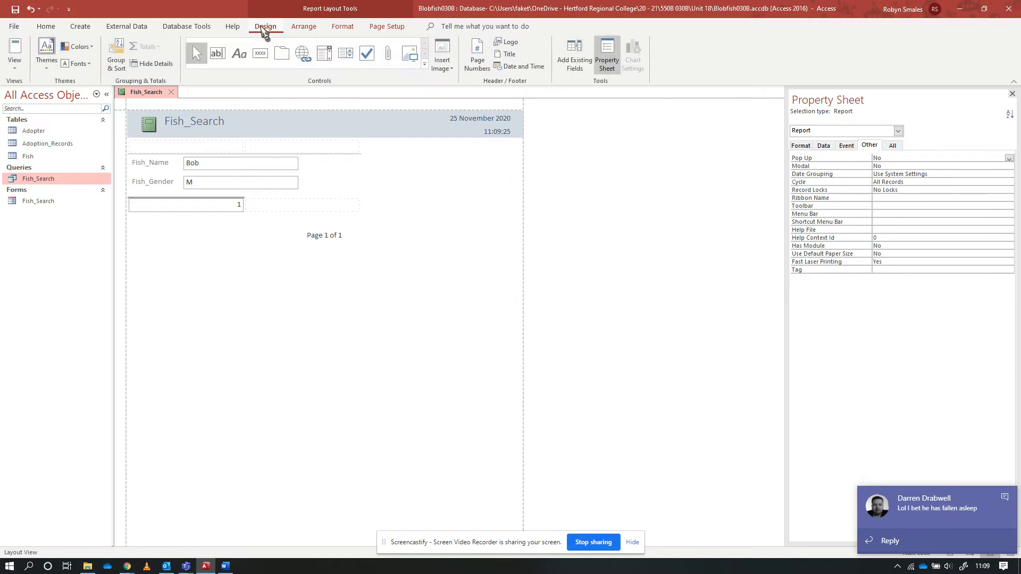
click(148, 125)
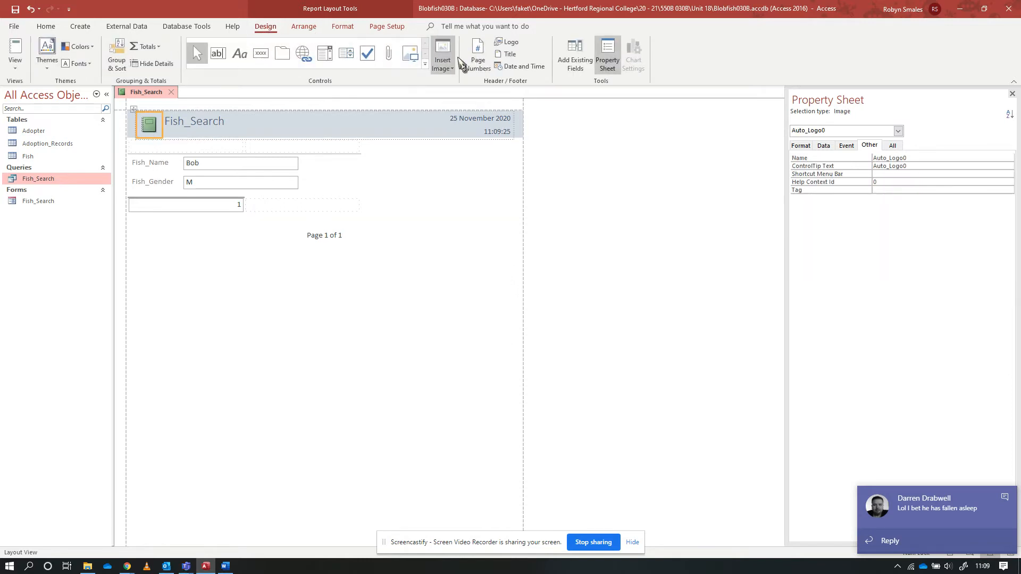
click(203, 120)
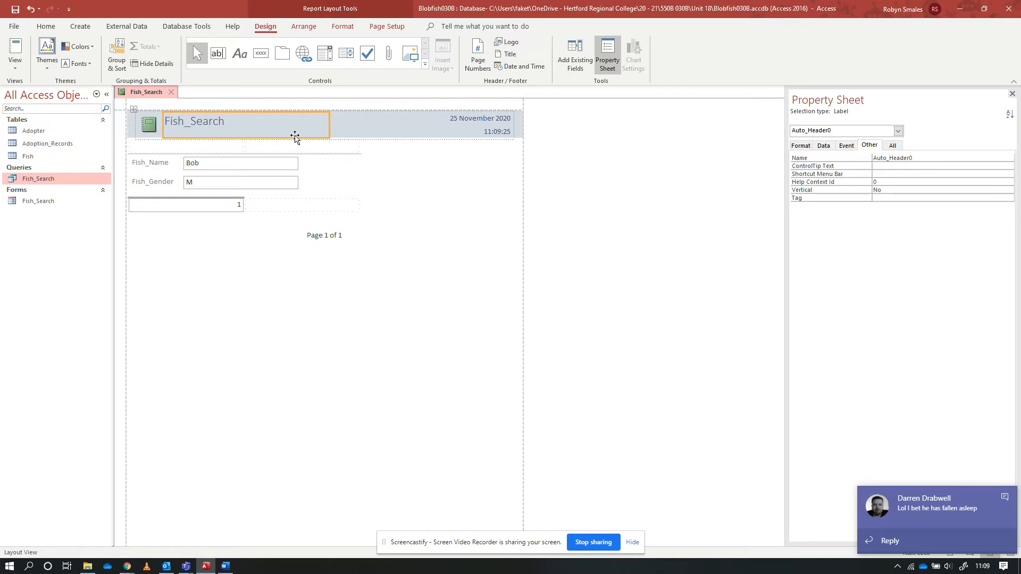
In the report's Design View, draw a command button about 5 cm wide and 1 cm high in the Report Footer beside the =Count(*) box
click(16, 67)
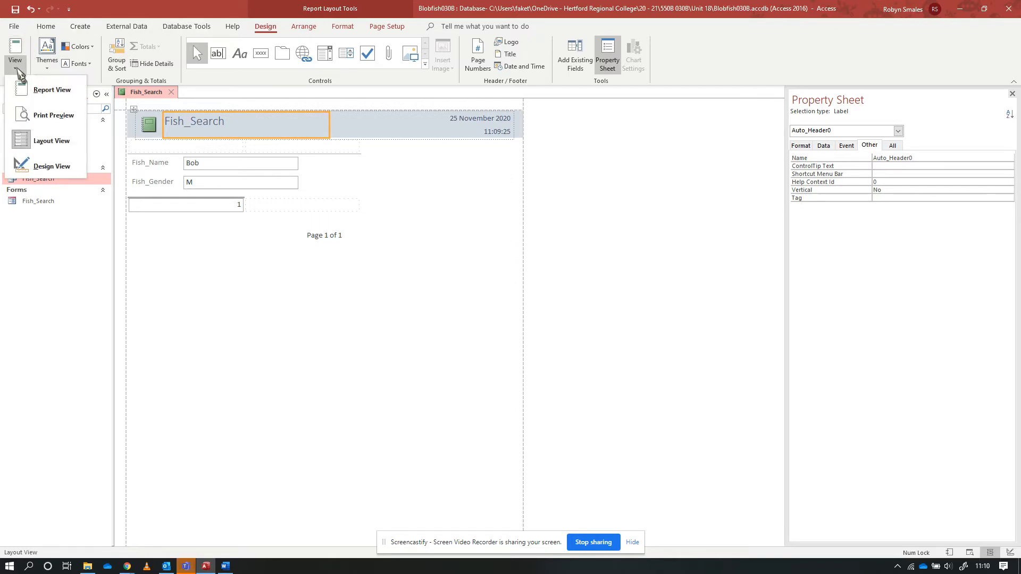
click(46, 167)
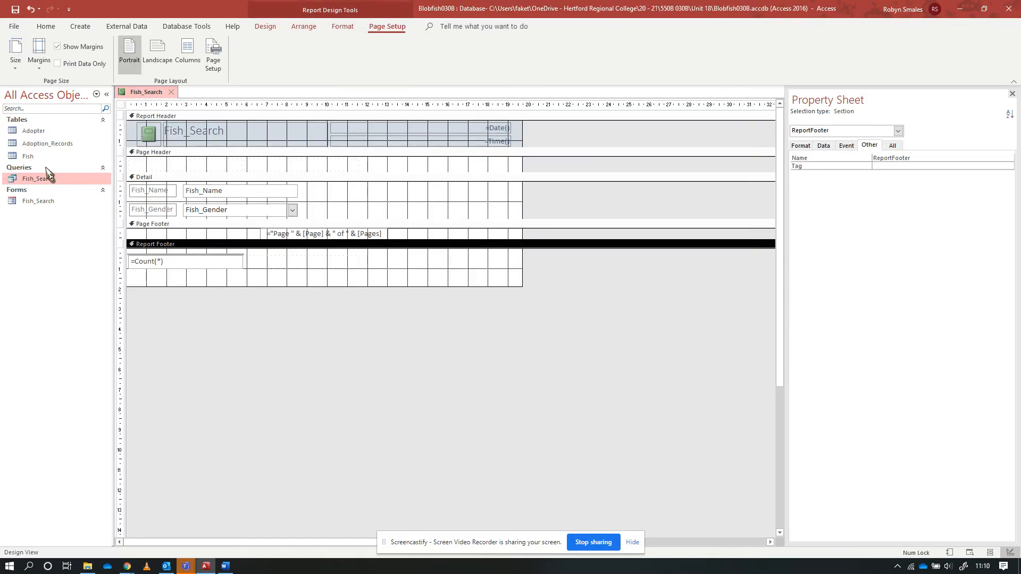
click(265, 26)
click(259, 55)
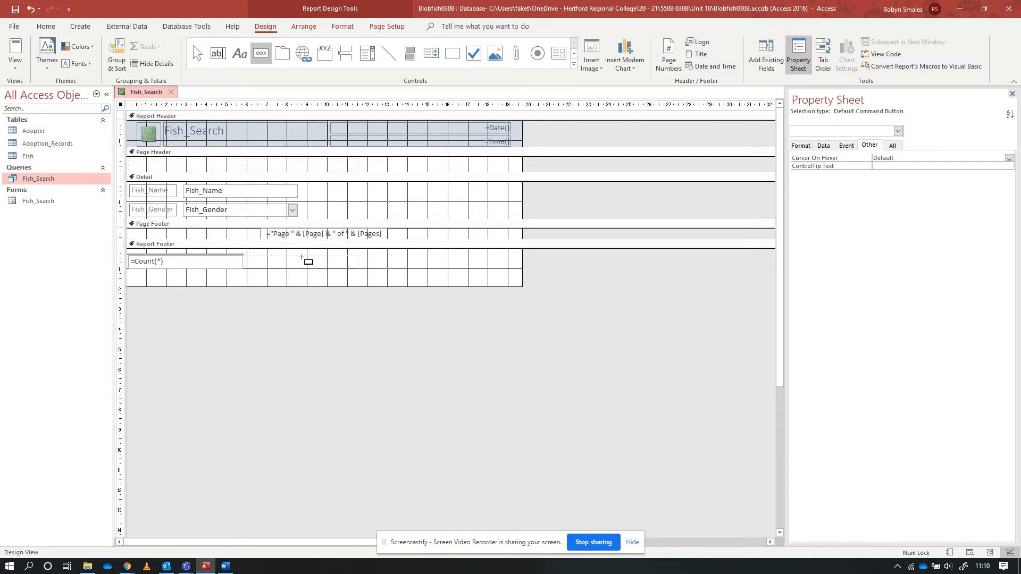
drag(290, 257, 387, 275)
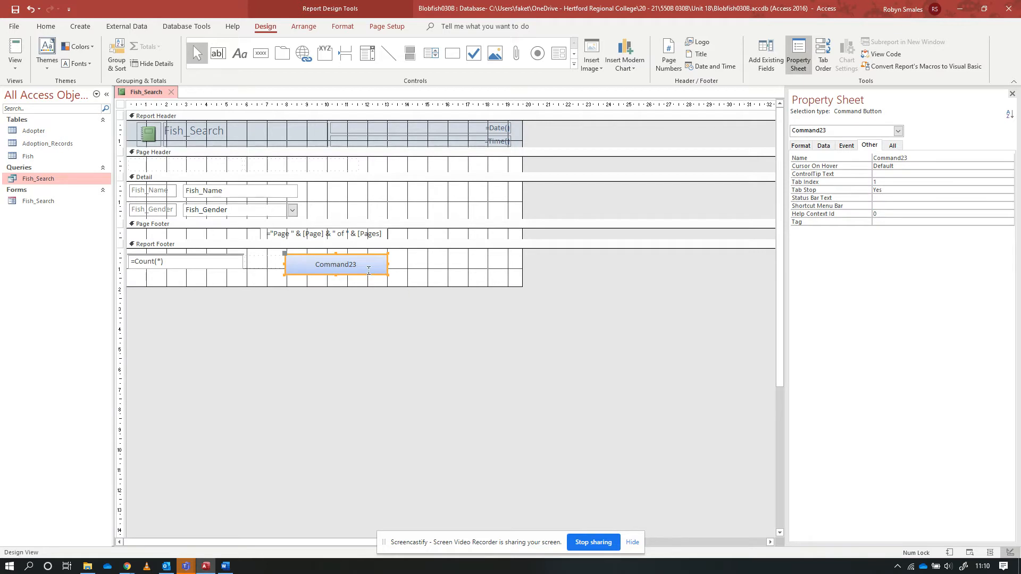
Open the Macro Builder for the command button's On Click event
click(846, 147)
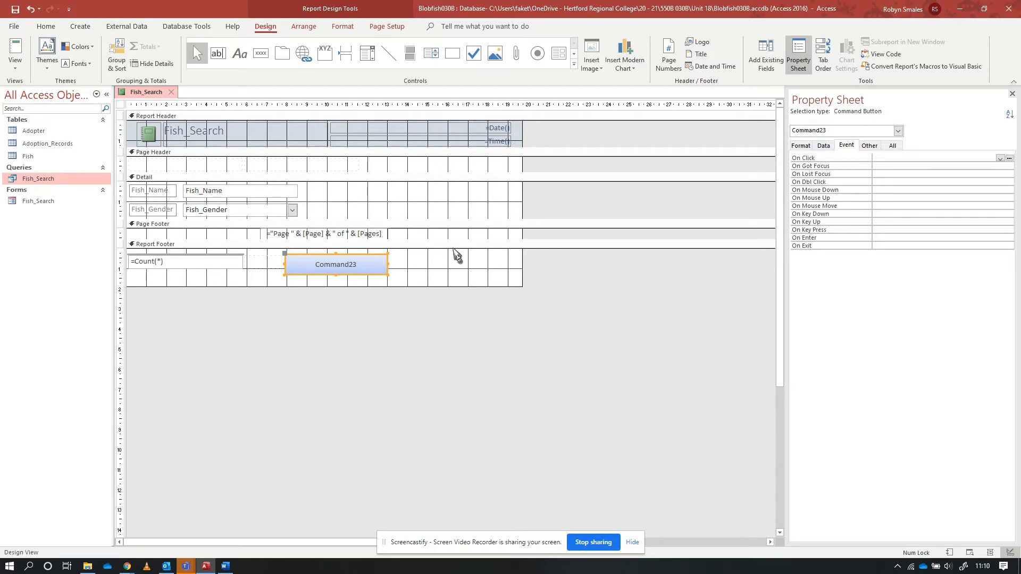
click(1009, 158)
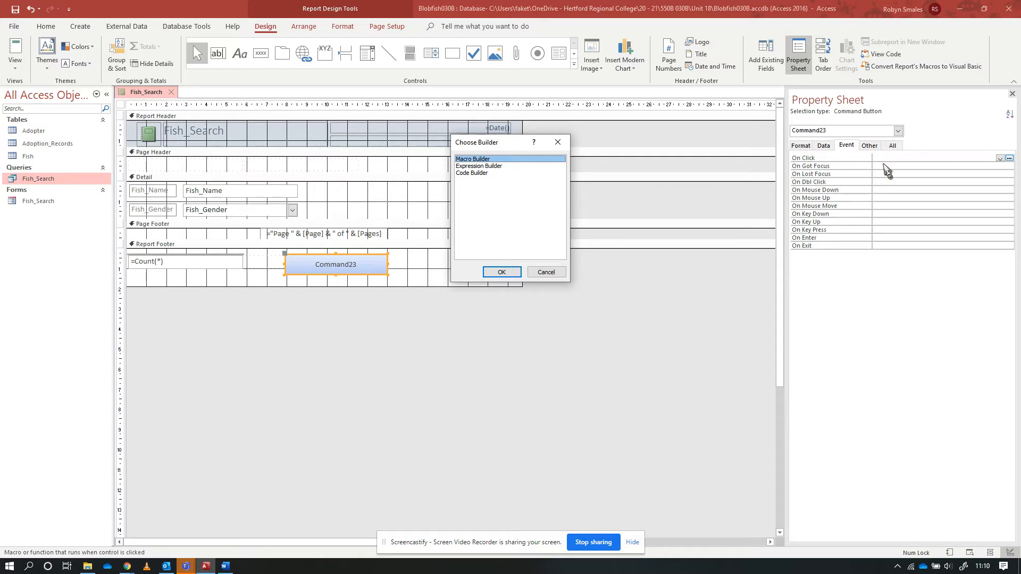
click(475, 167)
click(475, 173)
click(474, 159)
click(503, 273)
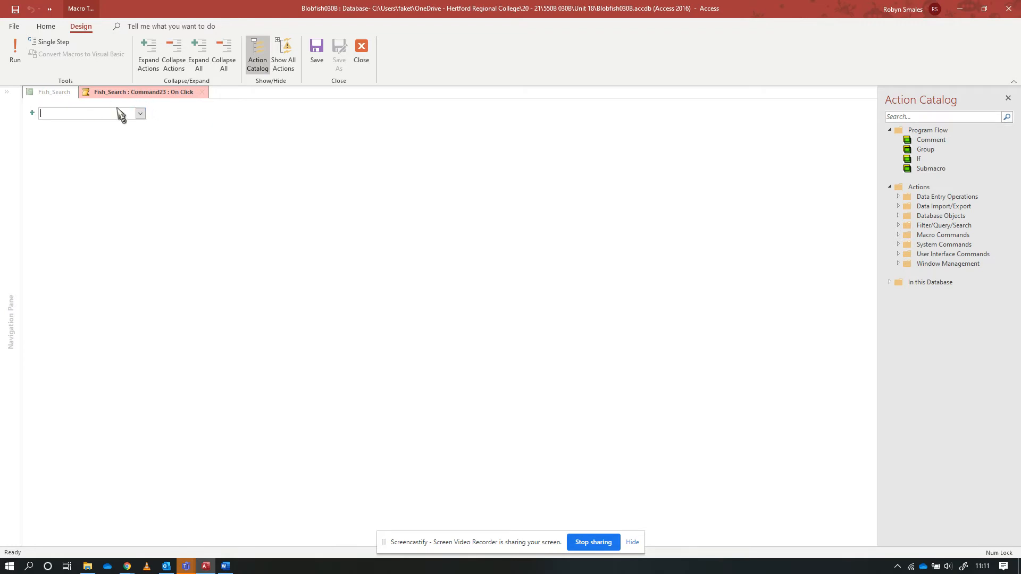
Add an ExportWithFormatting action with Report as the object type, and close the macro with its changes saved
click(141, 114)
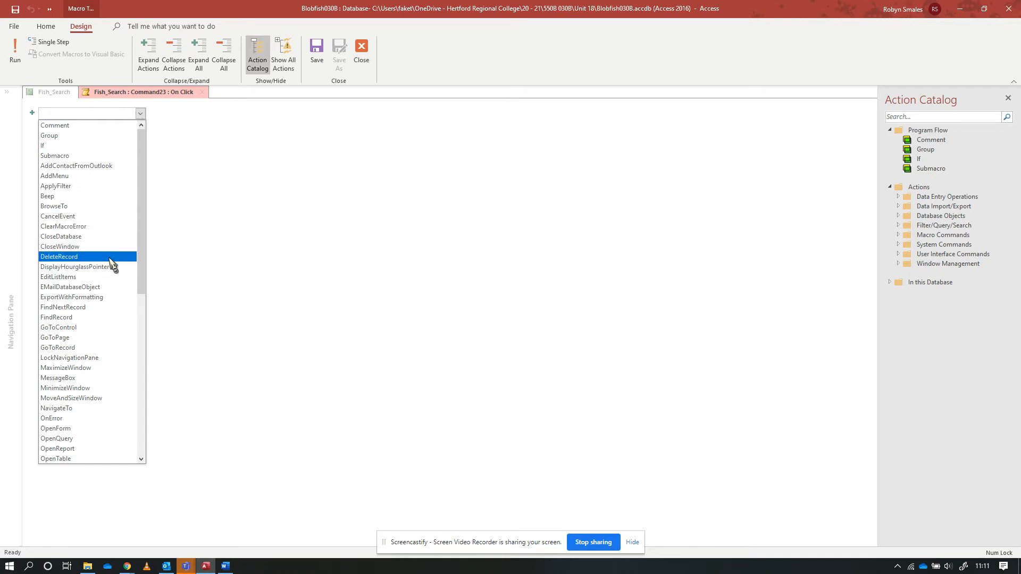
scroll(112, 260, down, 9)
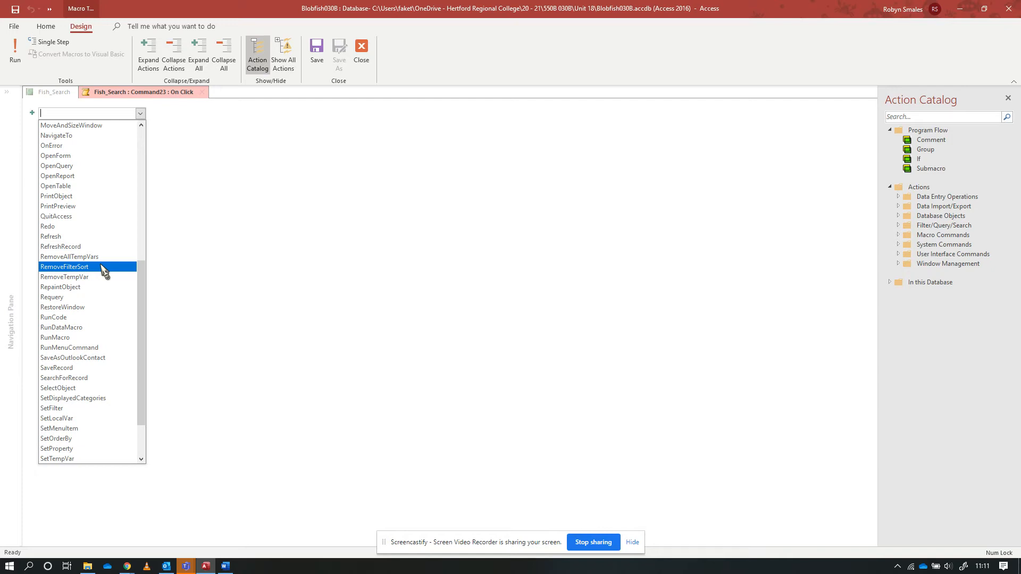
scroll(105, 273, up, 7)
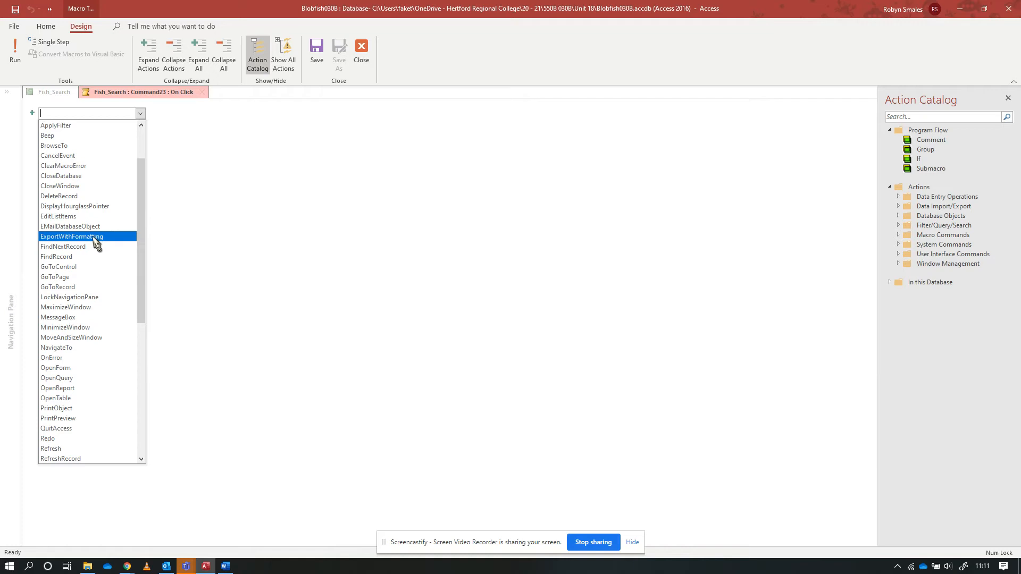
click(63, 238)
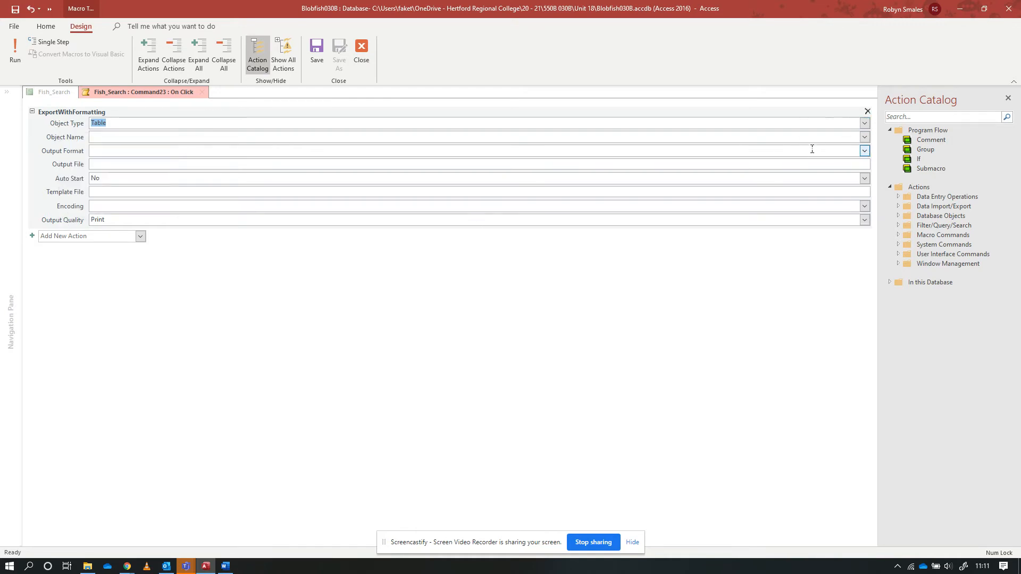
click(864, 123)
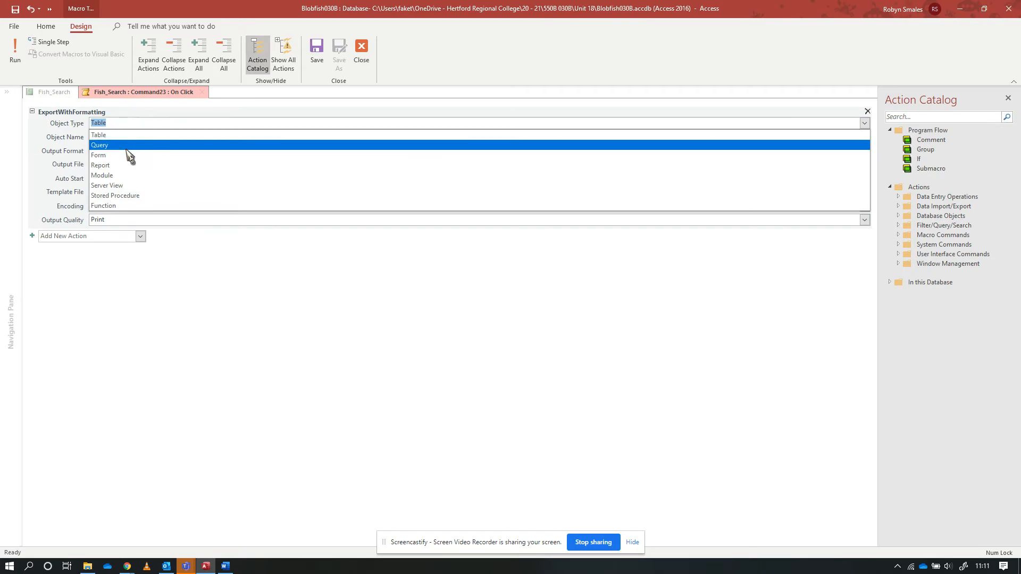
click(114, 165)
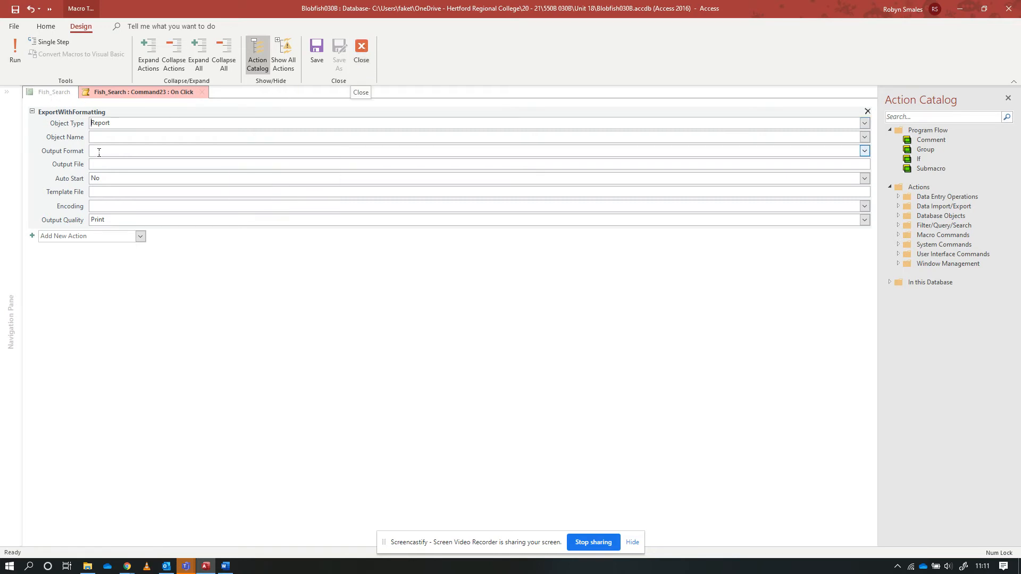
click(366, 55)
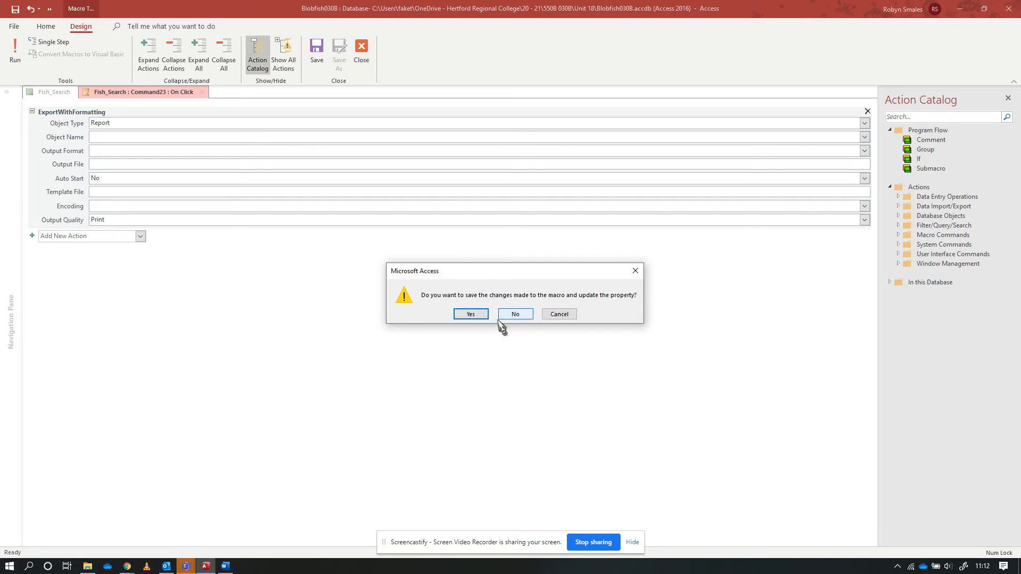
click(515, 315)
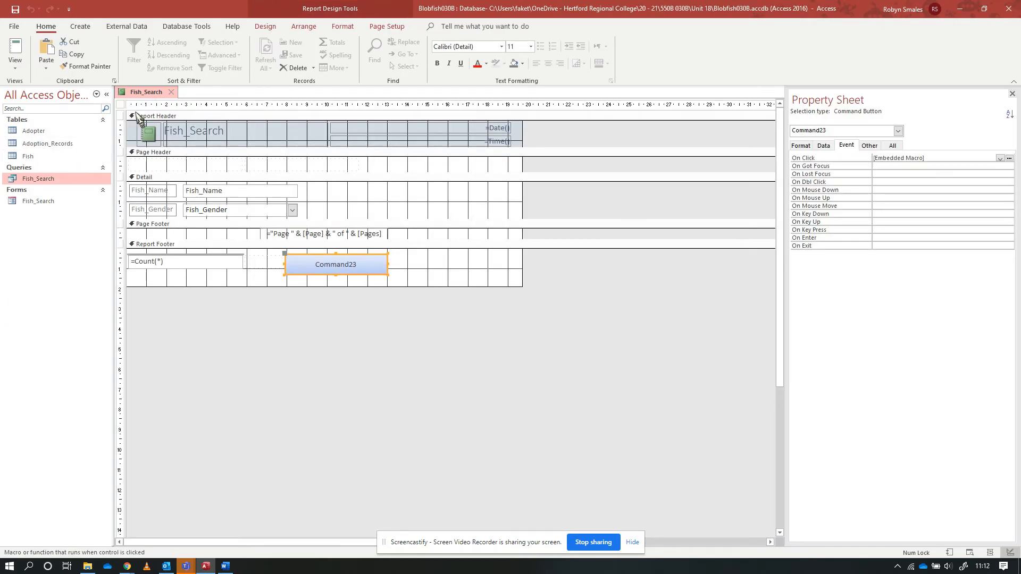
Save the report as Fish_Search
right_click(143, 93)
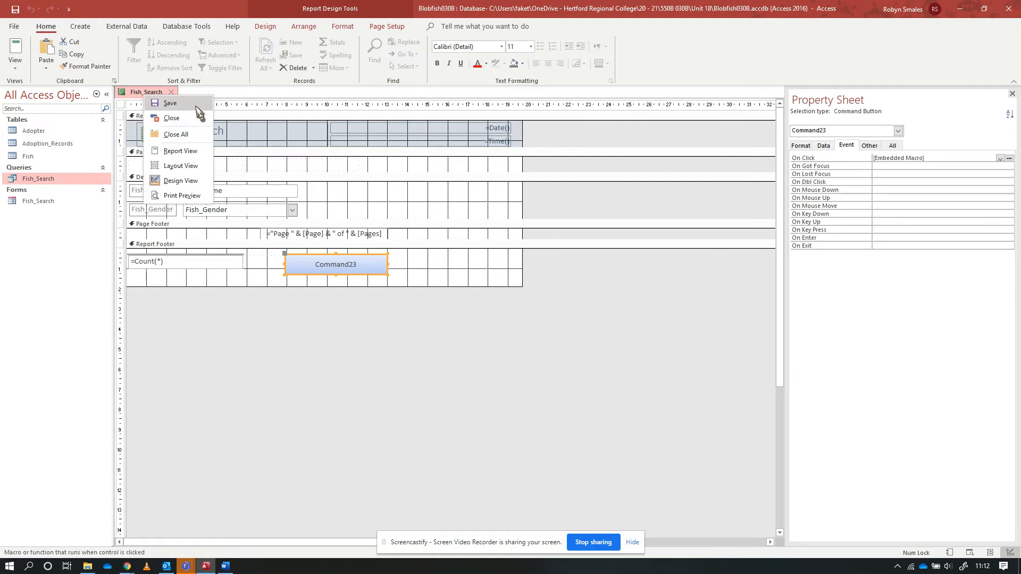
click(171, 103)
click(512, 215)
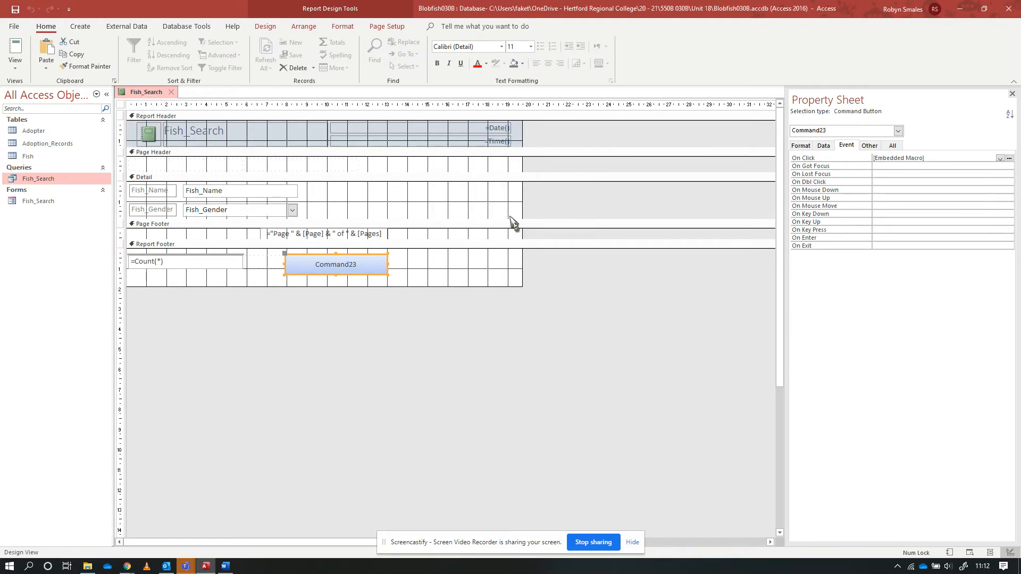
click(1009, 158)
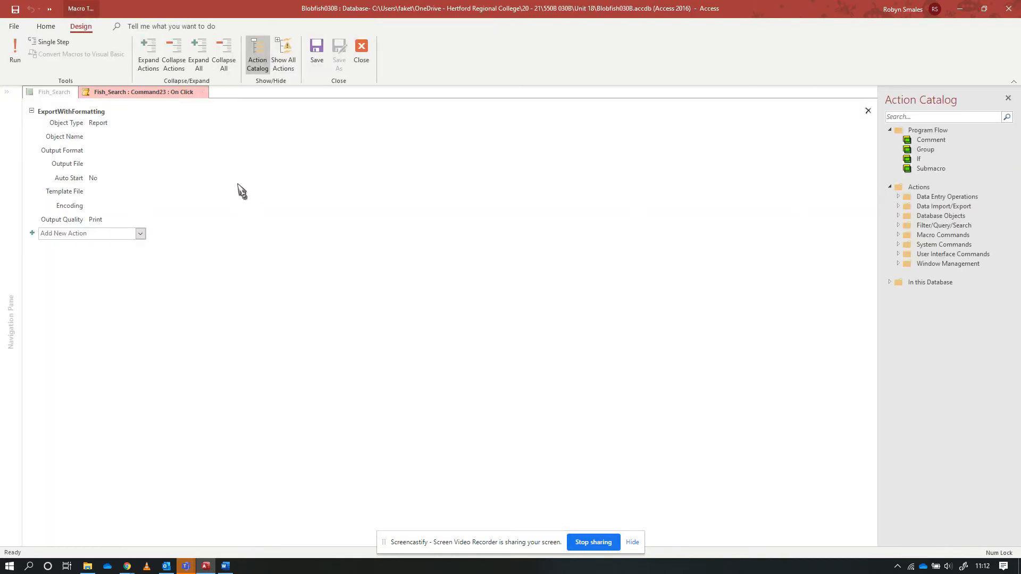
mouse_move(238, 185)
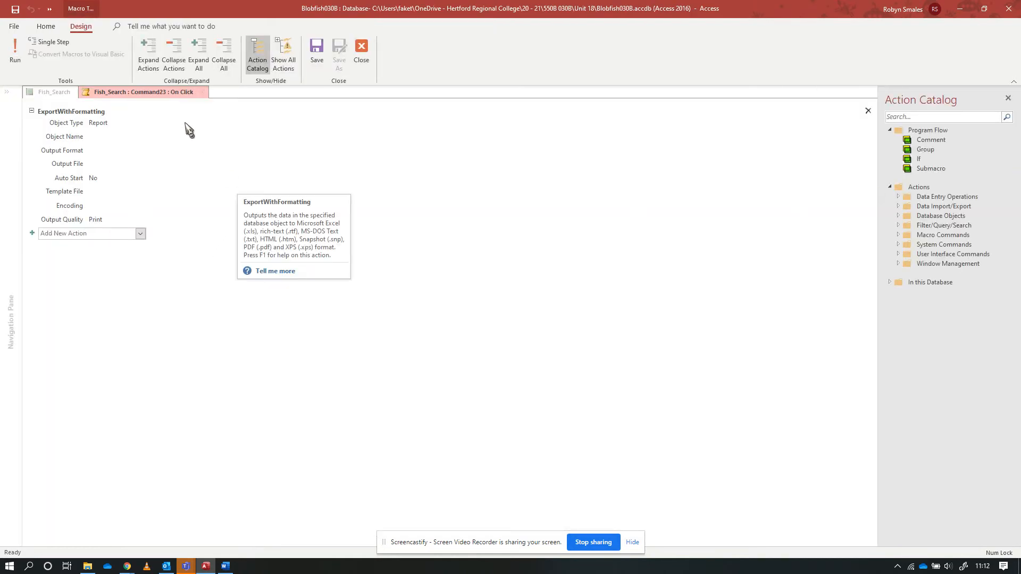
click(361, 51)
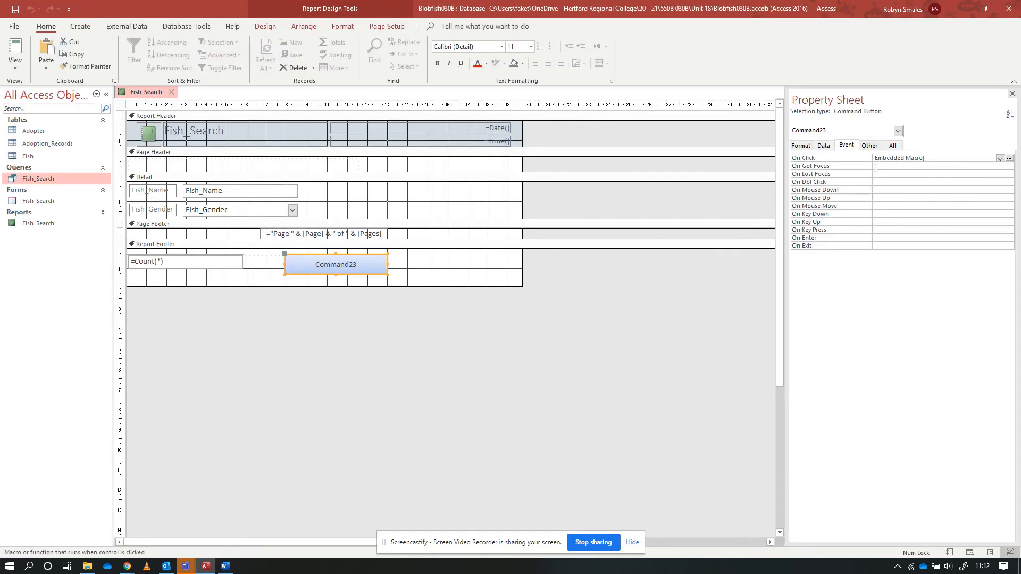
In the button's On Click macro, set the export's object name to Fish_Search and output format to PDF Format (*.pdf), and save and close it
click(812, 159)
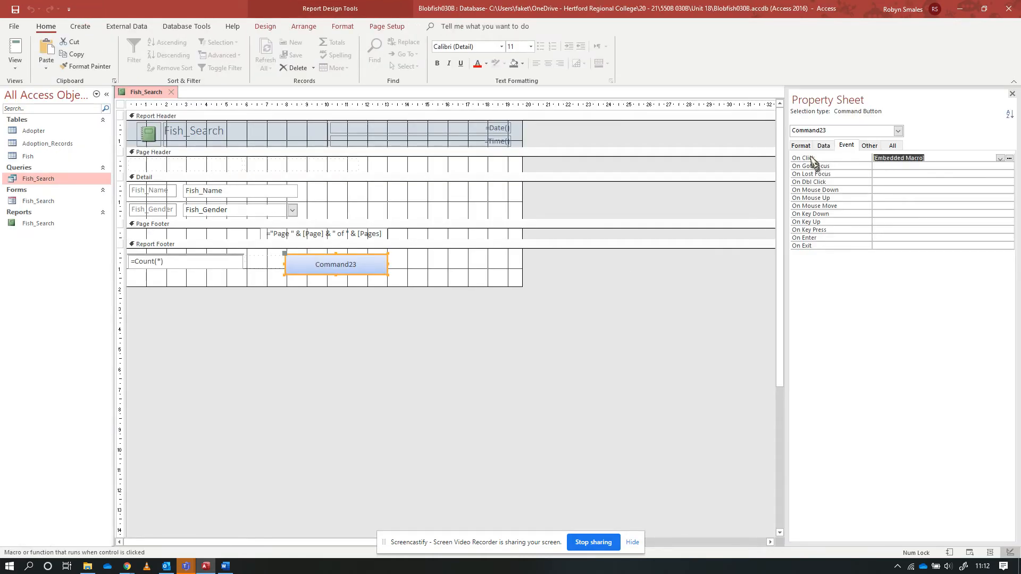
click(1009, 159)
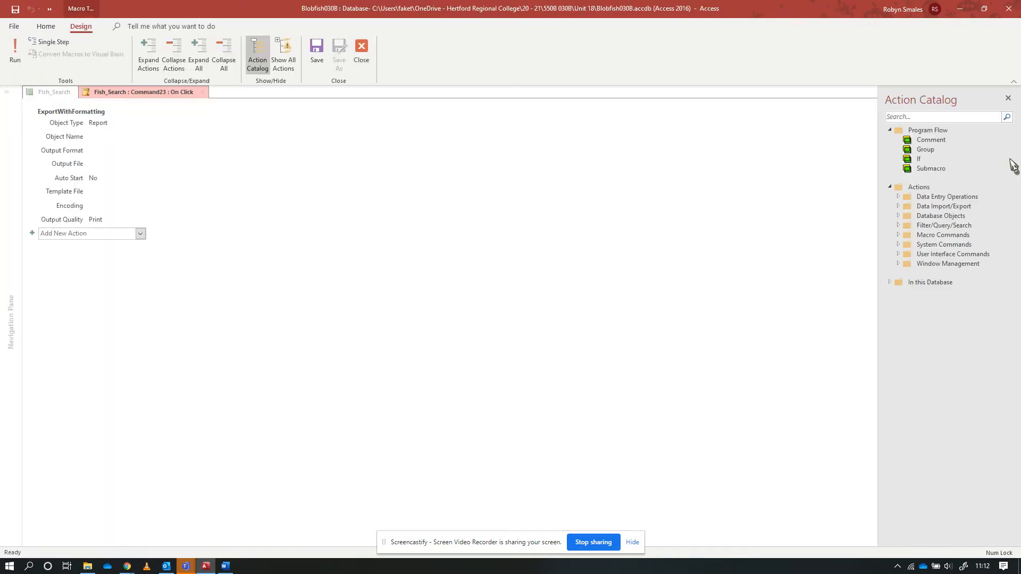
click(125, 137)
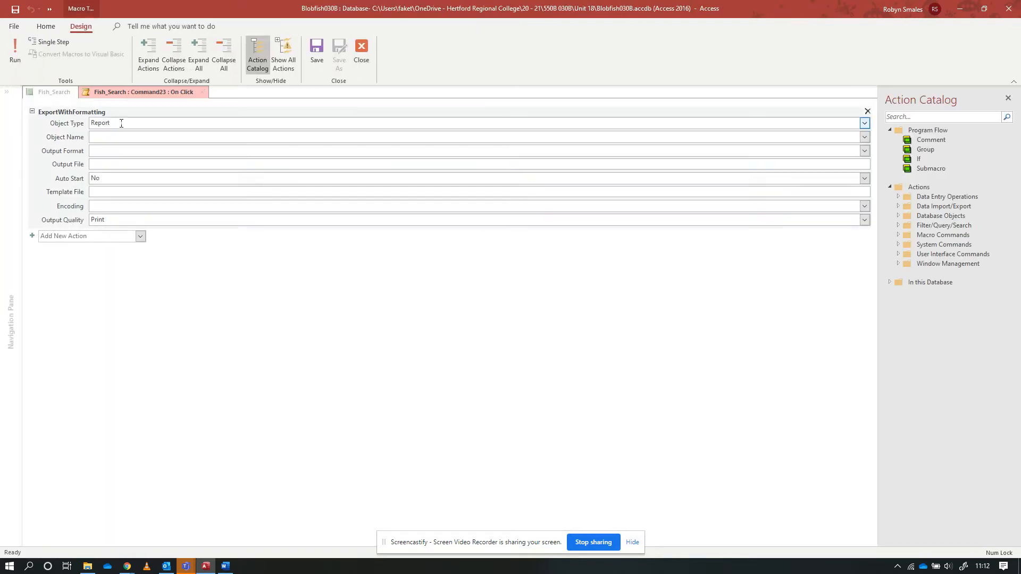
click(865, 138)
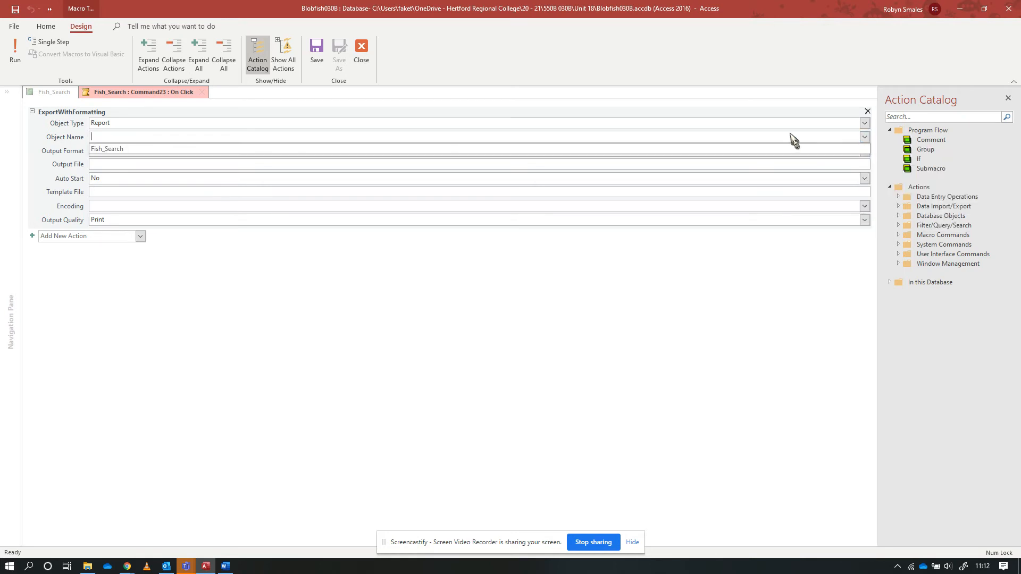
click(131, 150)
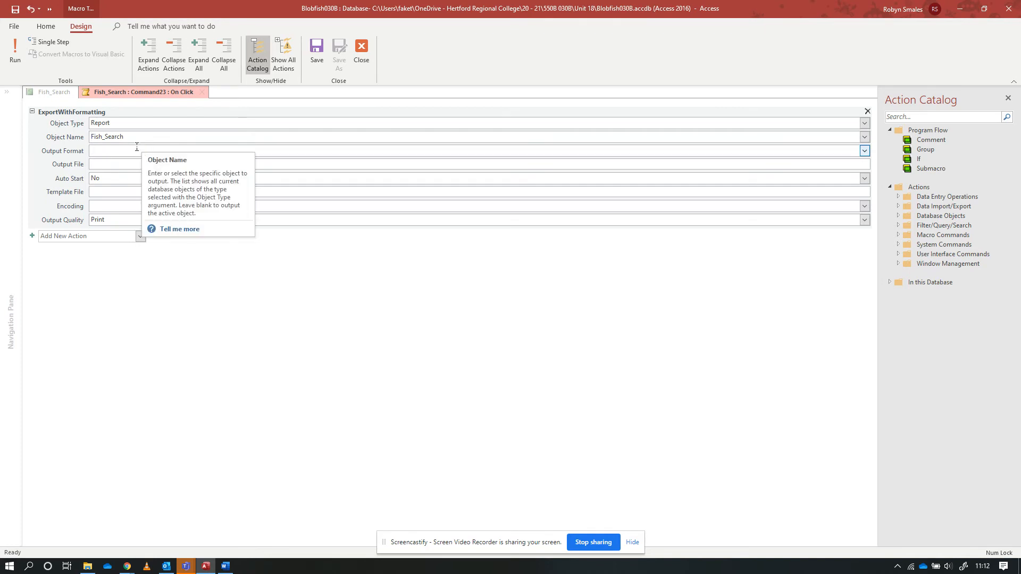
click(864, 152)
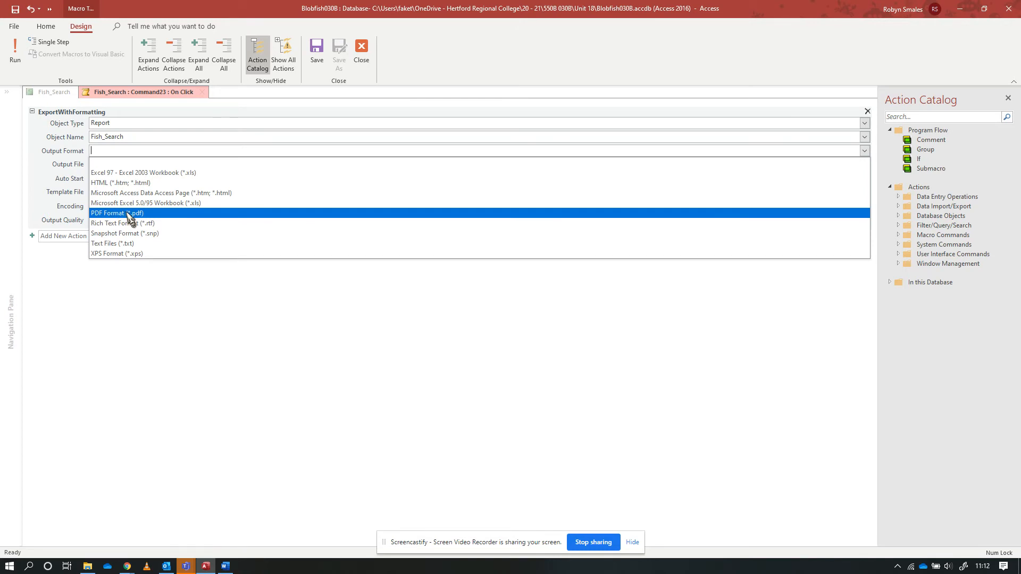
click(129, 216)
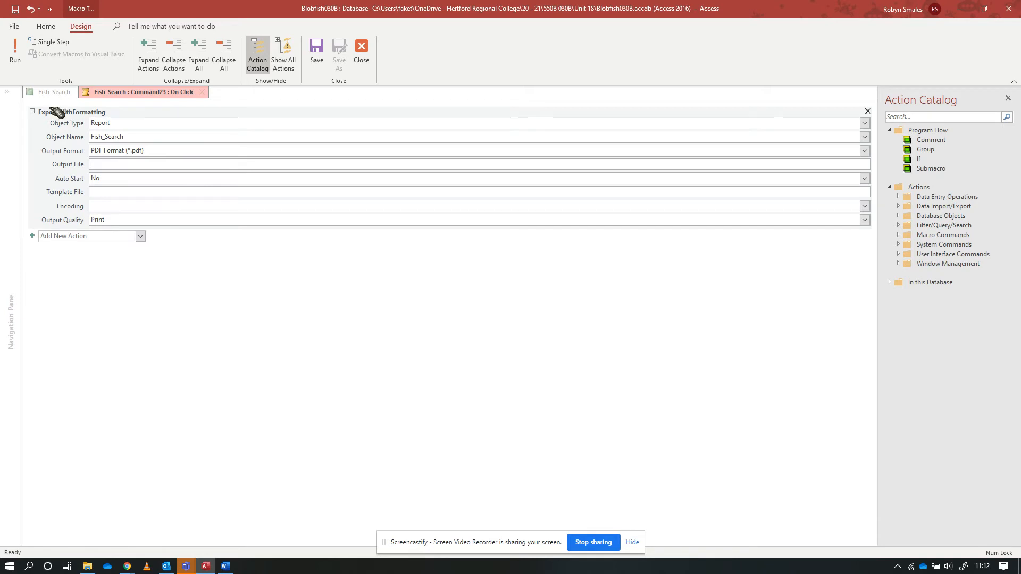
click(109, 219)
click(317, 61)
click(367, 59)
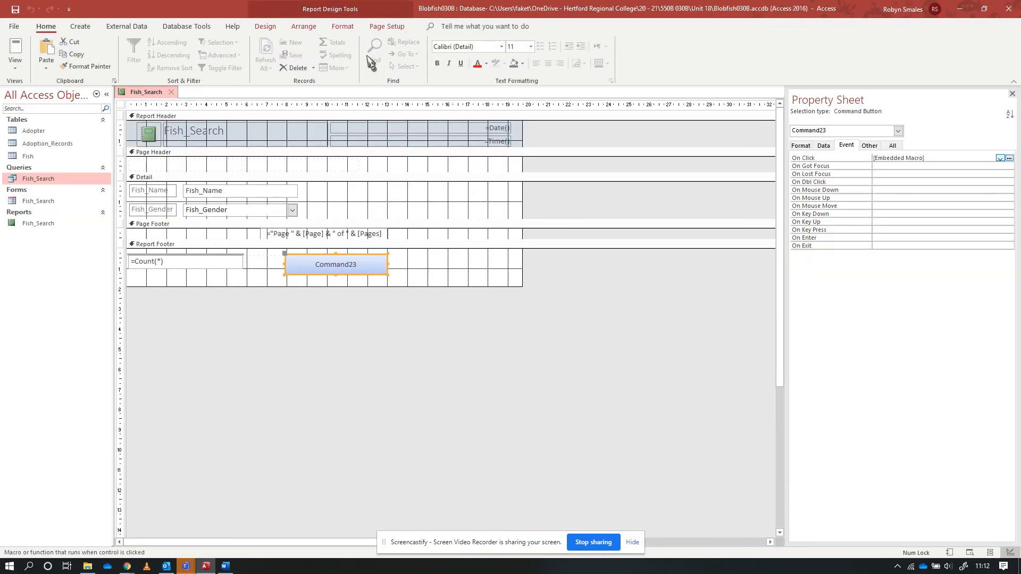
Change the caption of the command button in the Report Footer to Export as PDF
click(362, 265)
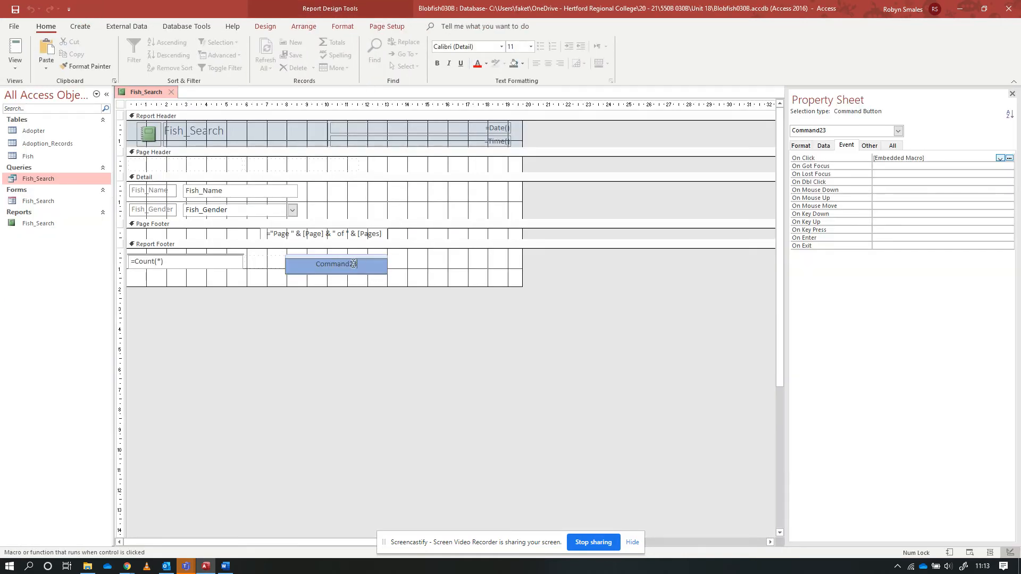
double_click(354, 264)
text(Export as PDF)
Display the Fish_Search report in Report View, answering the fish search parameter prompt
click(25, 47)
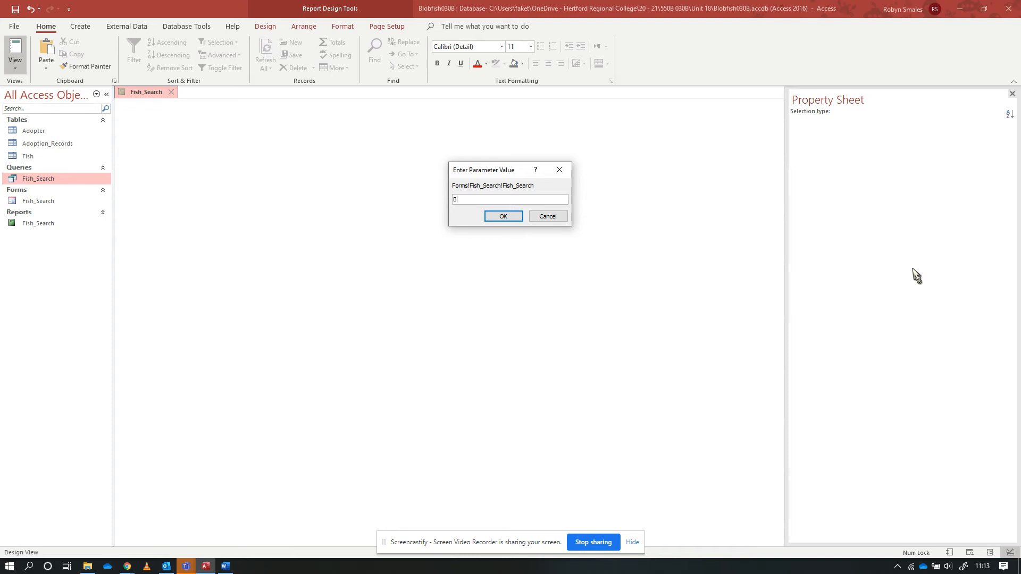
click(508, 218)
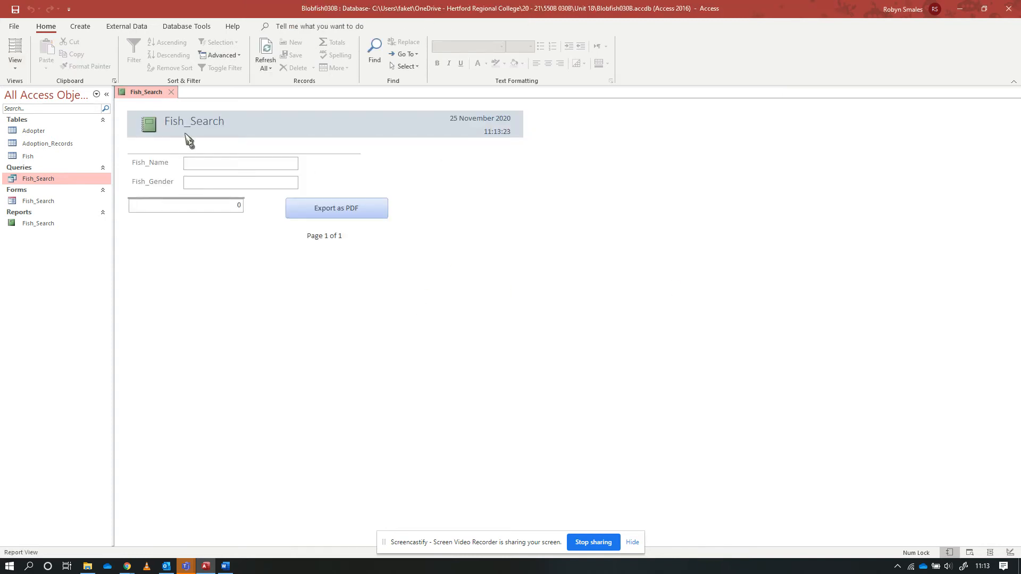
click(197, 160)
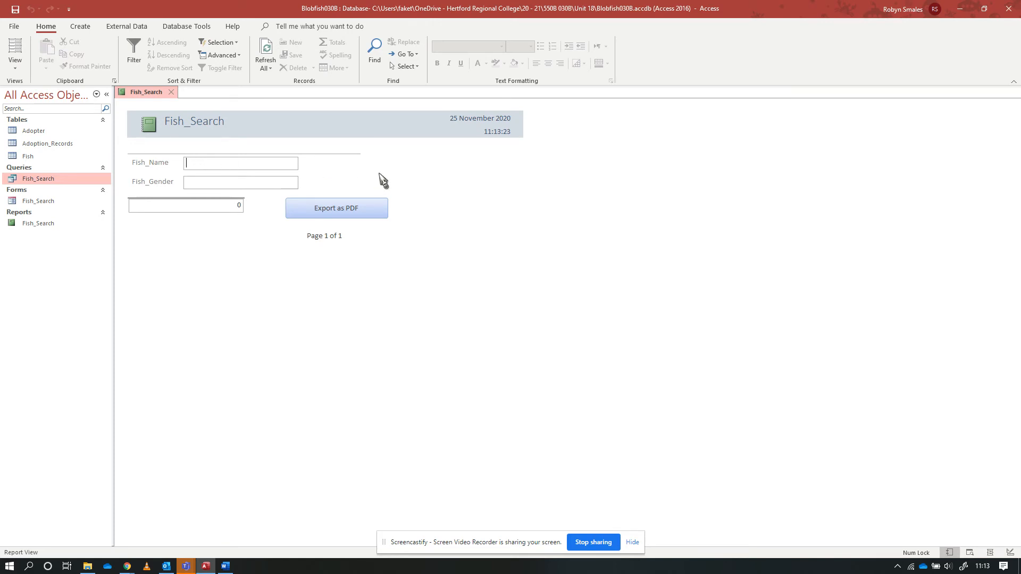
Run the report's PDF export and save it as Fish_Search.pdf in the 20 - 21 > 550B 030B > Unit 18 folder
click(337, 213)
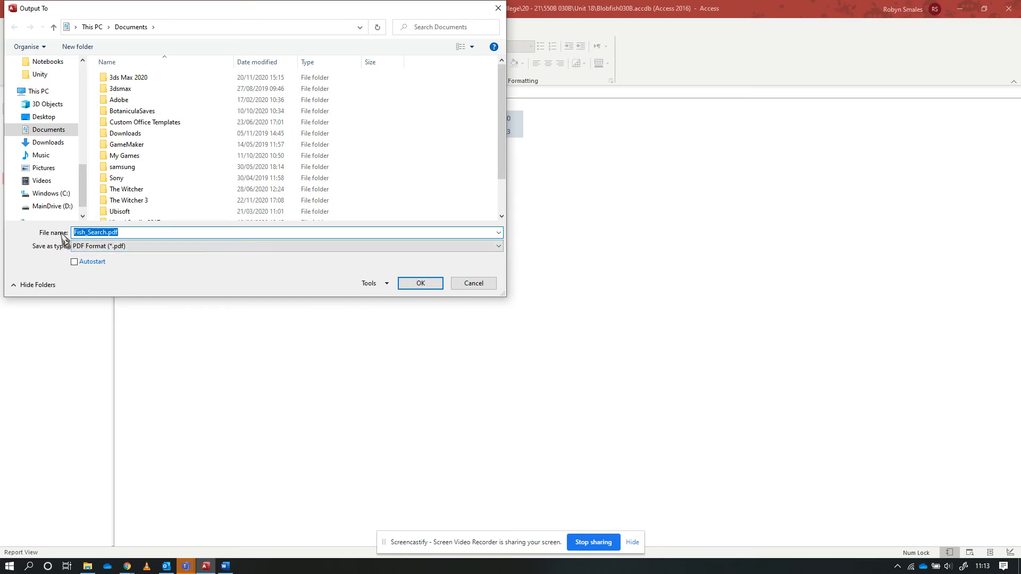
click(99, 233)
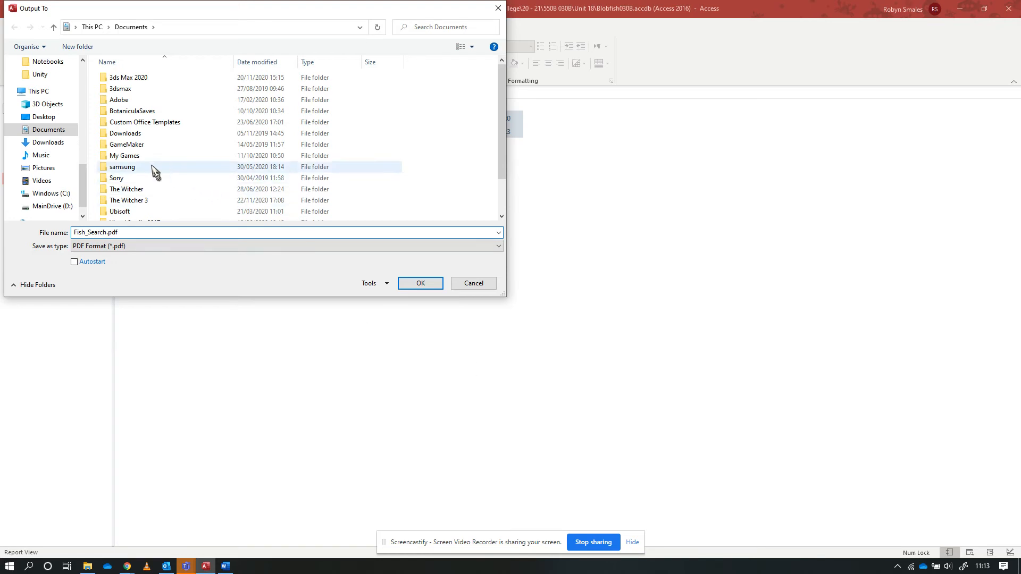
scroll(75, 103, up, 3)
scroll(64, 109, up, 1)
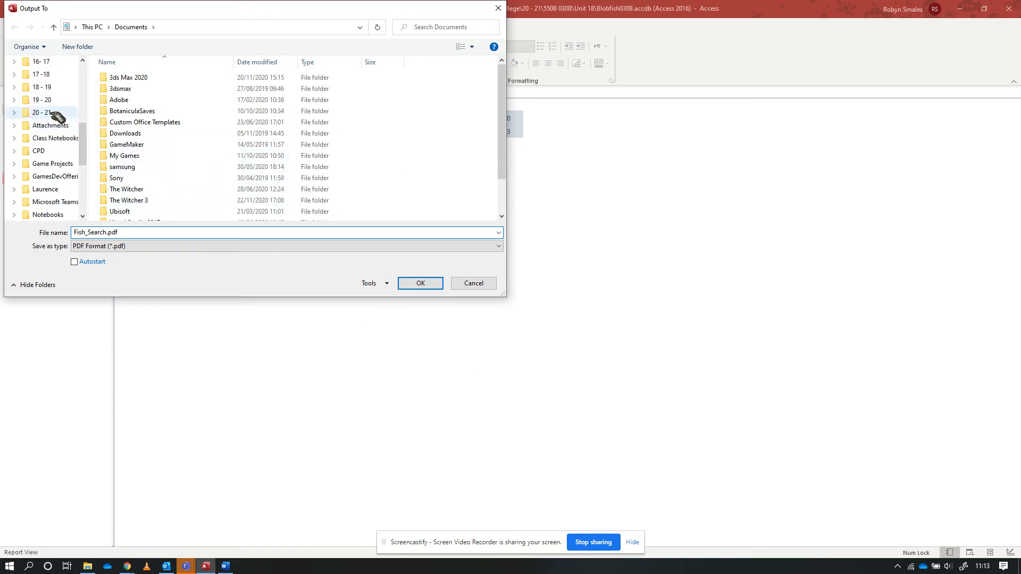
click(52, 112)
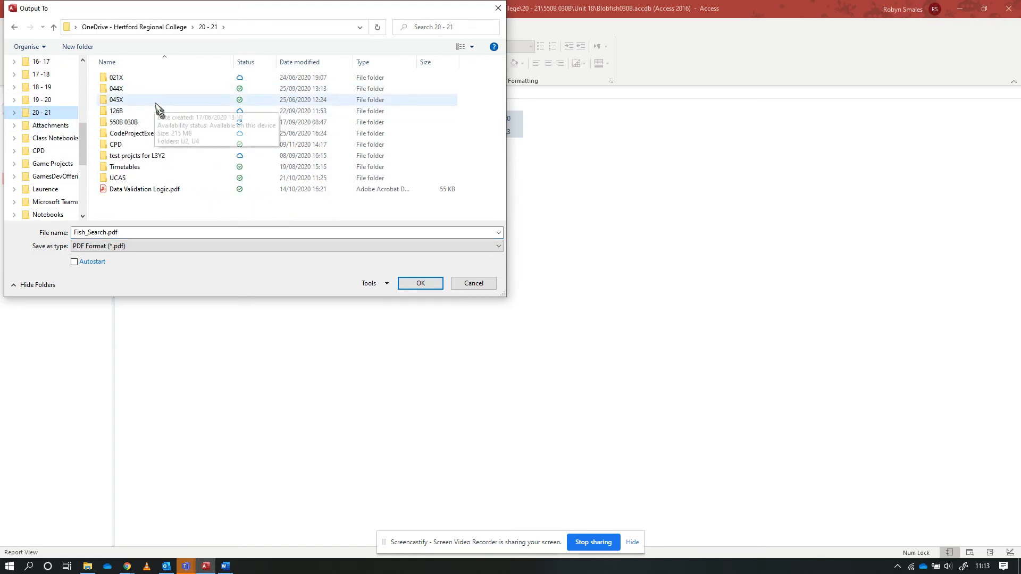
click(142, 123)
double_click(142, 123)
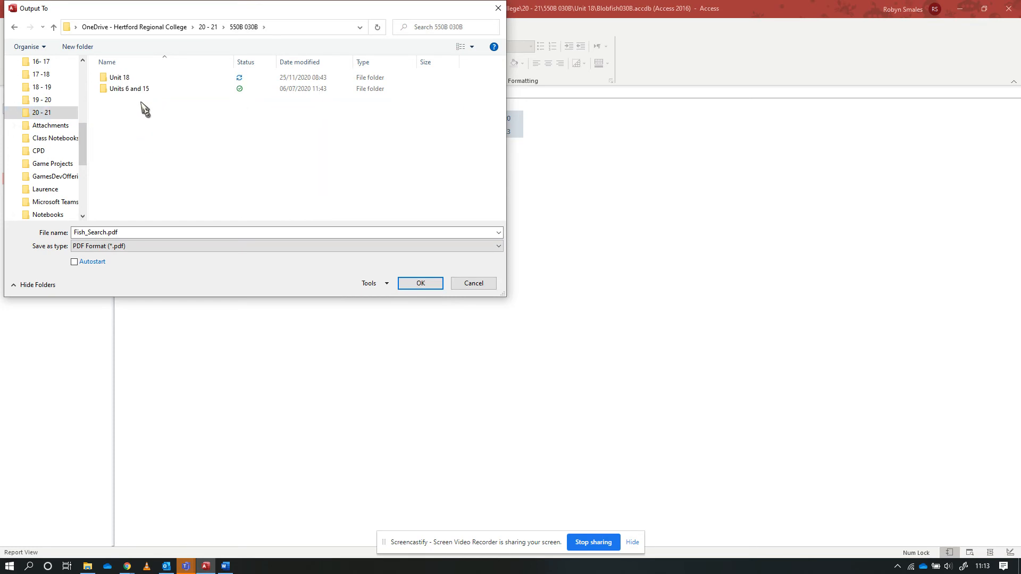
click(134, 81)
double_click(133, 79)
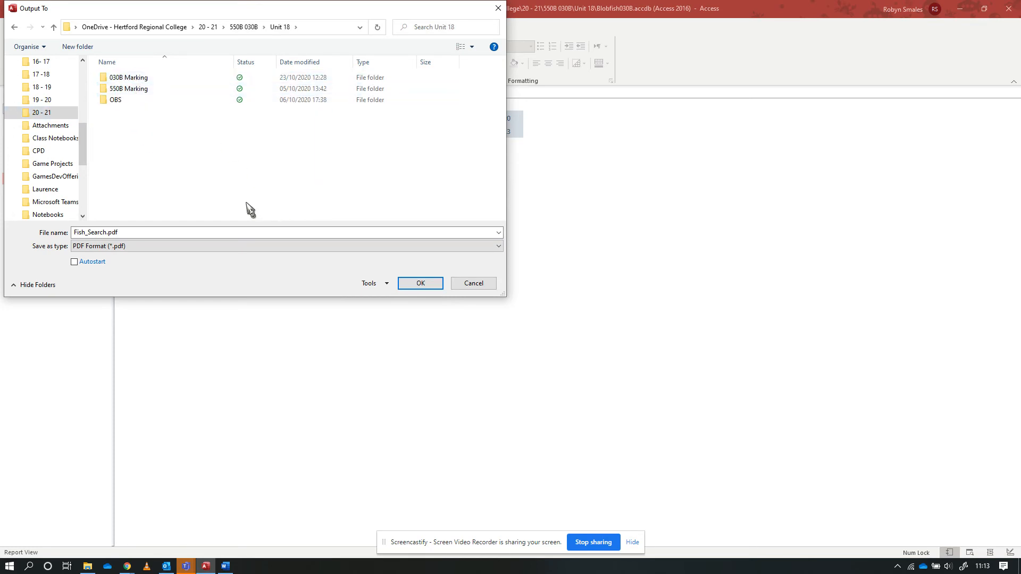
click(428, 288)
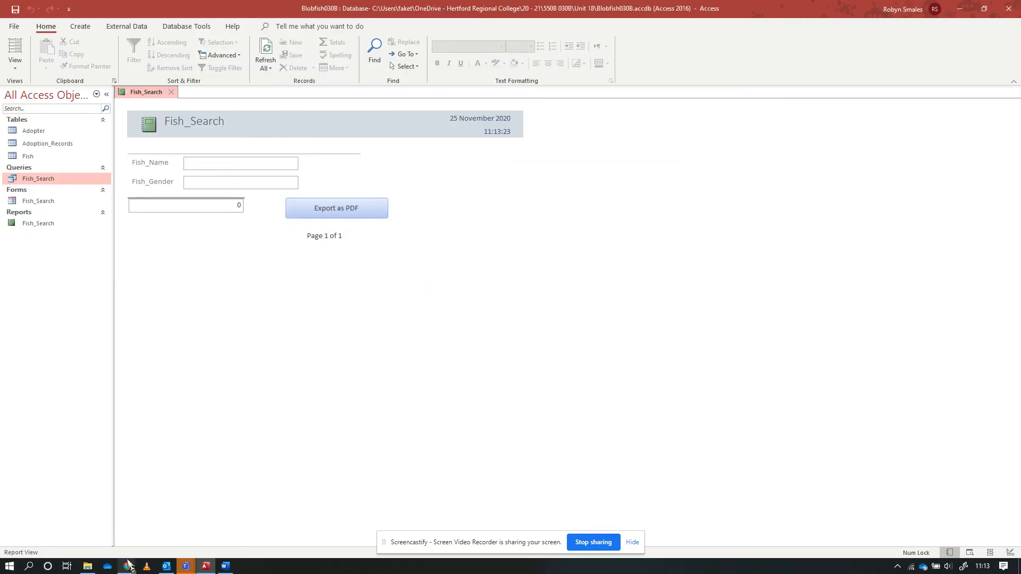
Switch to File Explorer and open the exported Fish_Search.pdf from the Unit 18 folder to check its contents
click(88, 565)
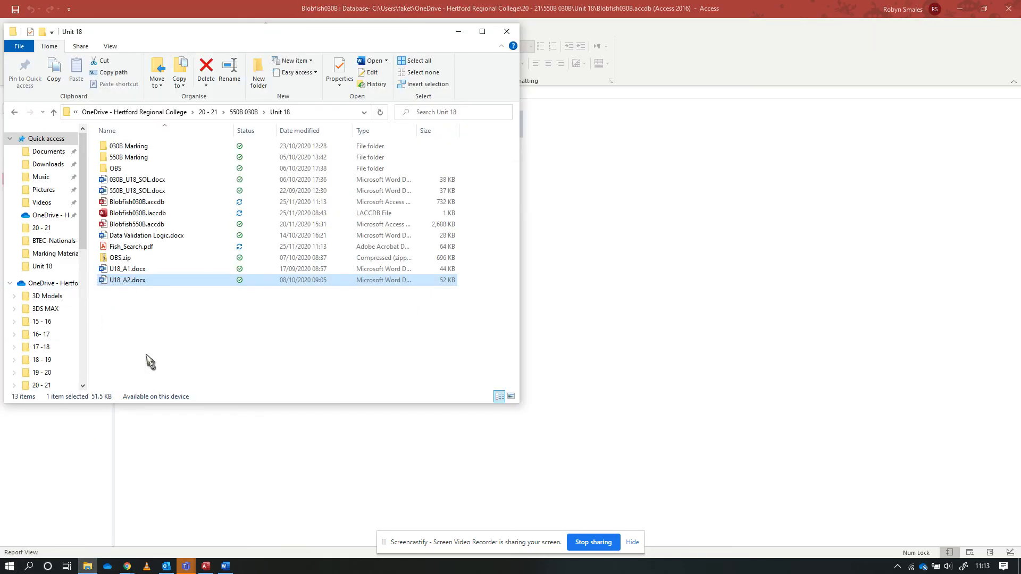
click(140, 247)
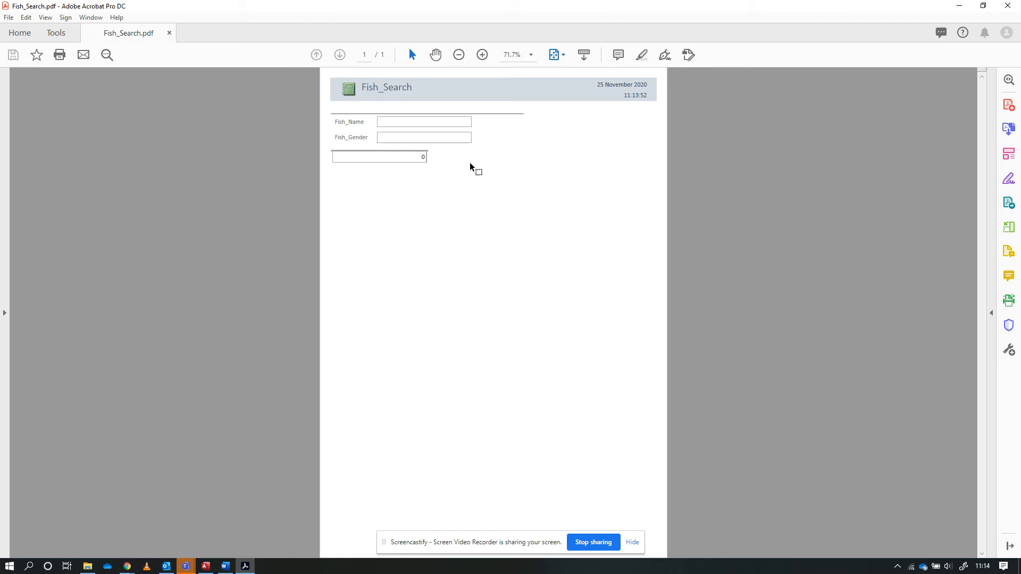
key(alt+Tab)
key(alt+Tab)
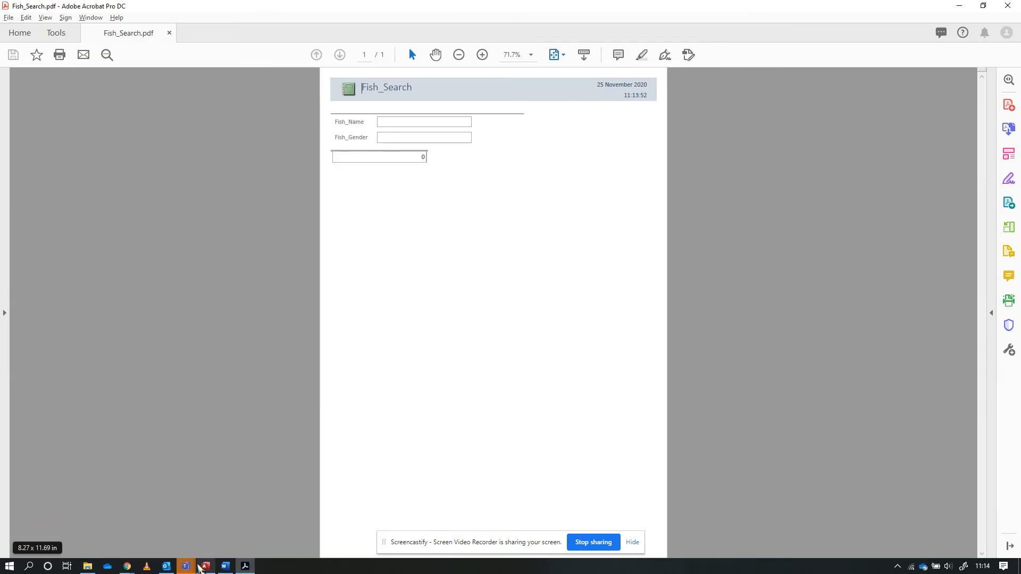
Switch back to Access and, in the report's Design View, add a small command button beside Export as PDF in the Report Footer
click(205, 566)
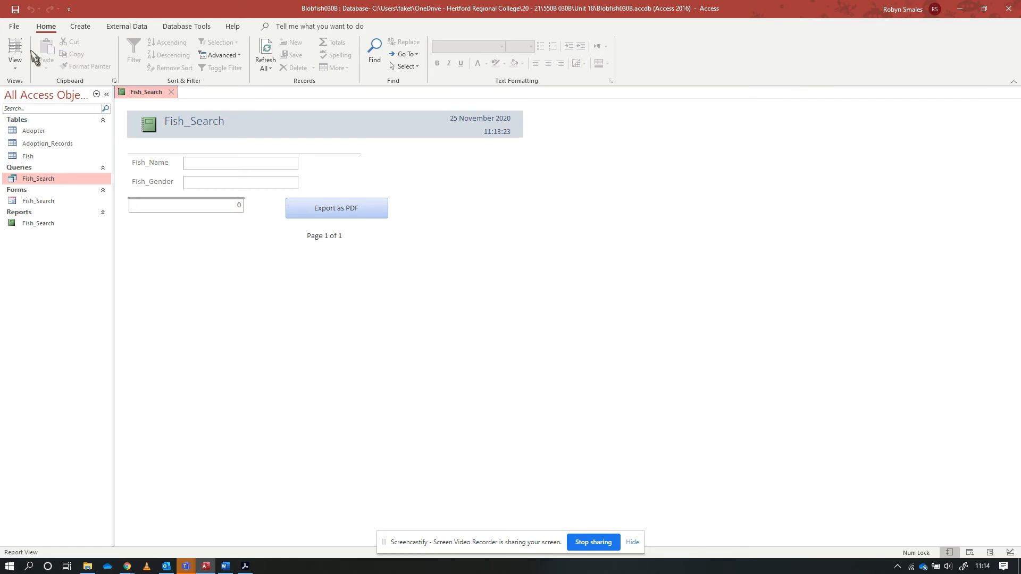
click(15, 67)
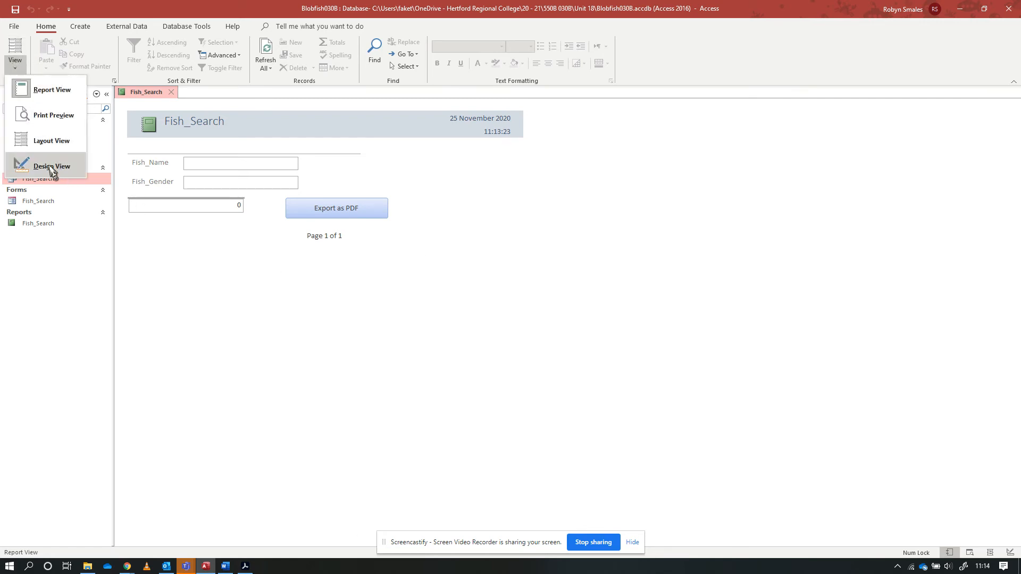
click(55, 168)
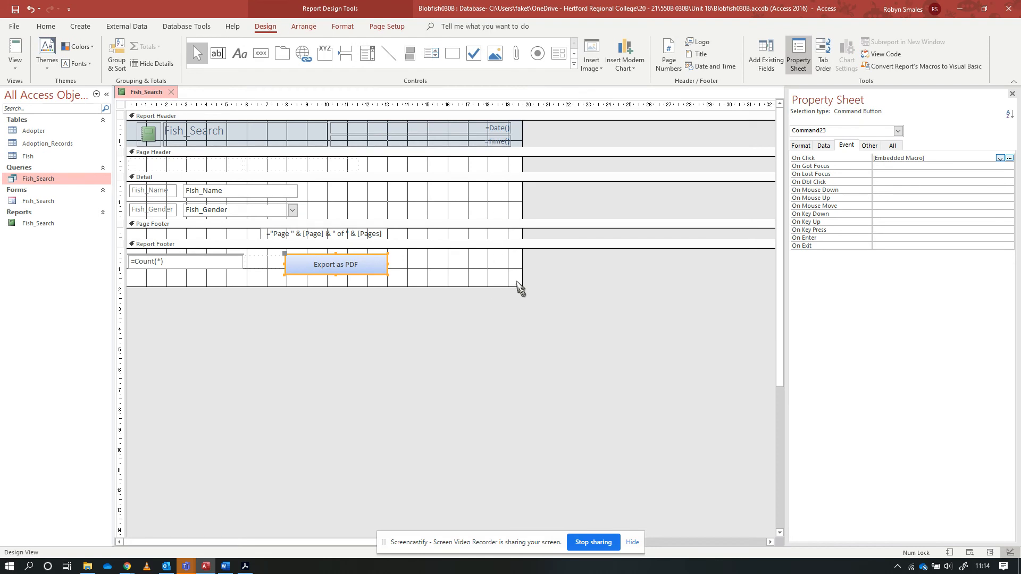
click(261, 54)
drag(466, 257, 499, 281)
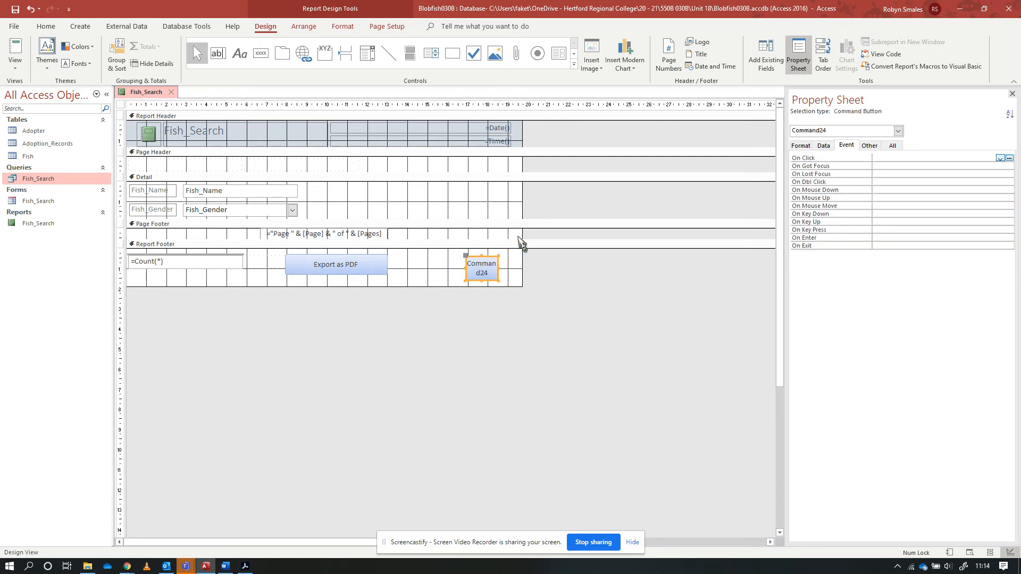
Build the new button's On Click macro with a CloseWindow action for the report Fish_Search, and save and close the macro
click(1011, 158)
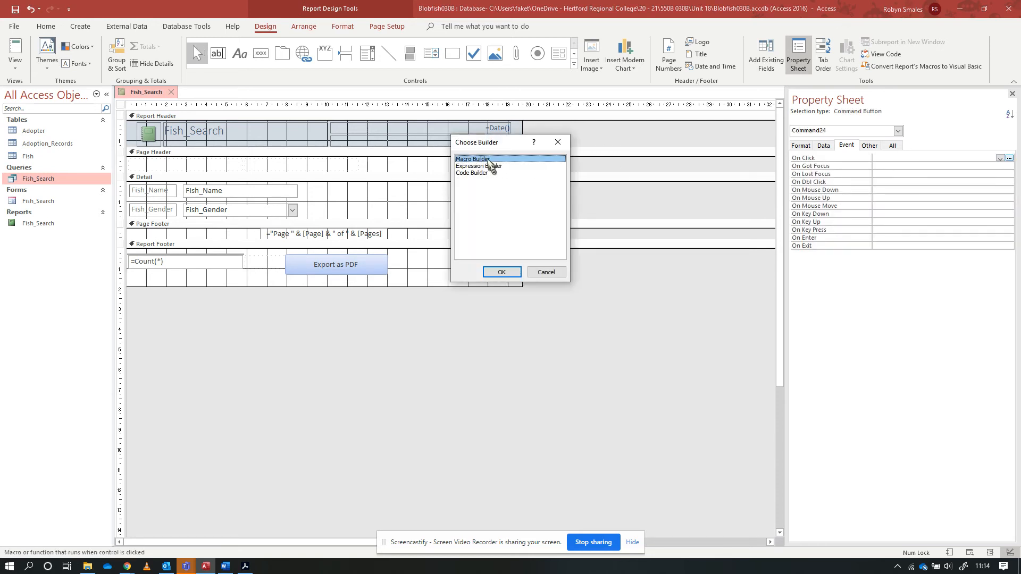
click(502, 271)
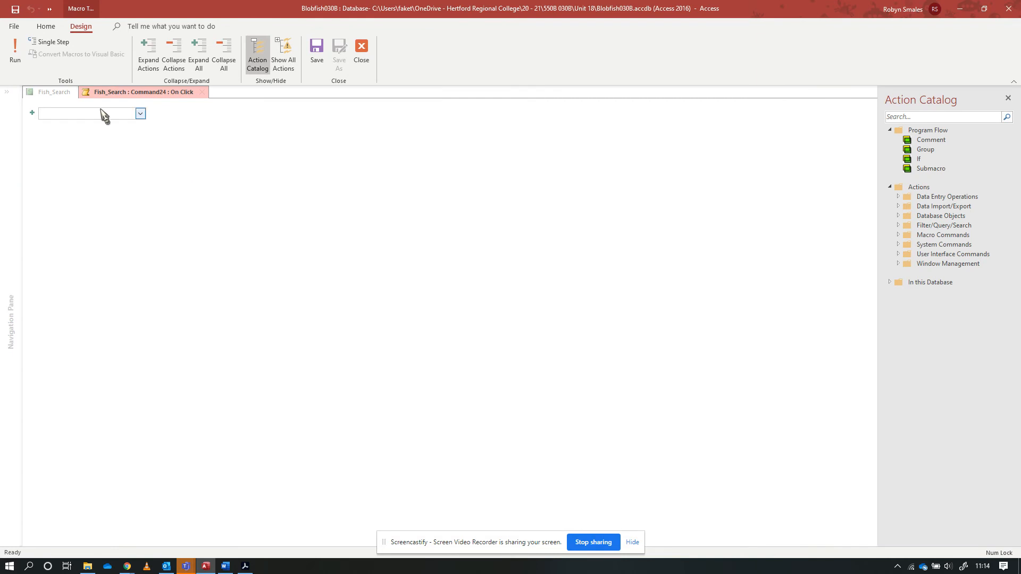
click(141, 114)
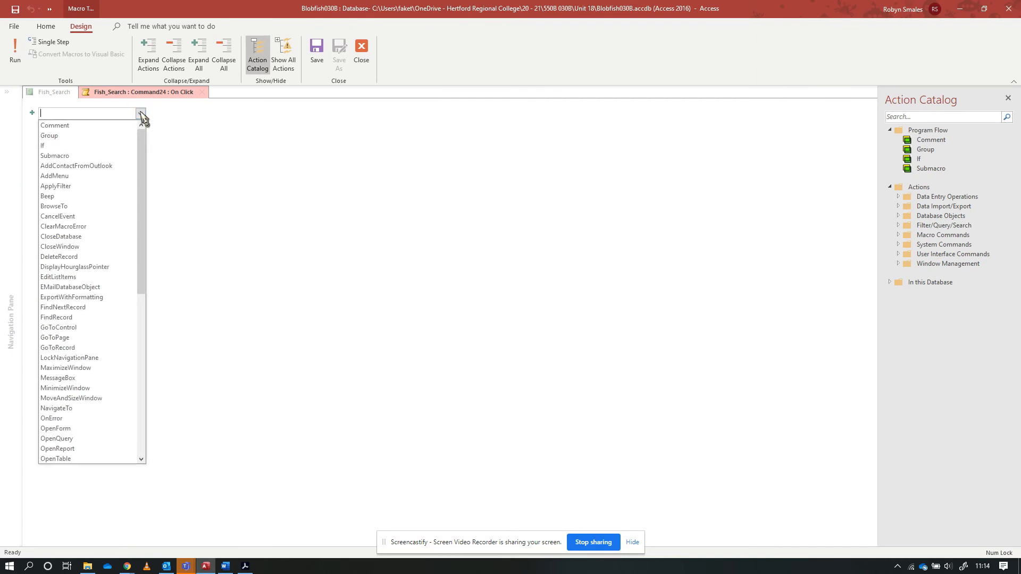
click(85, 248)
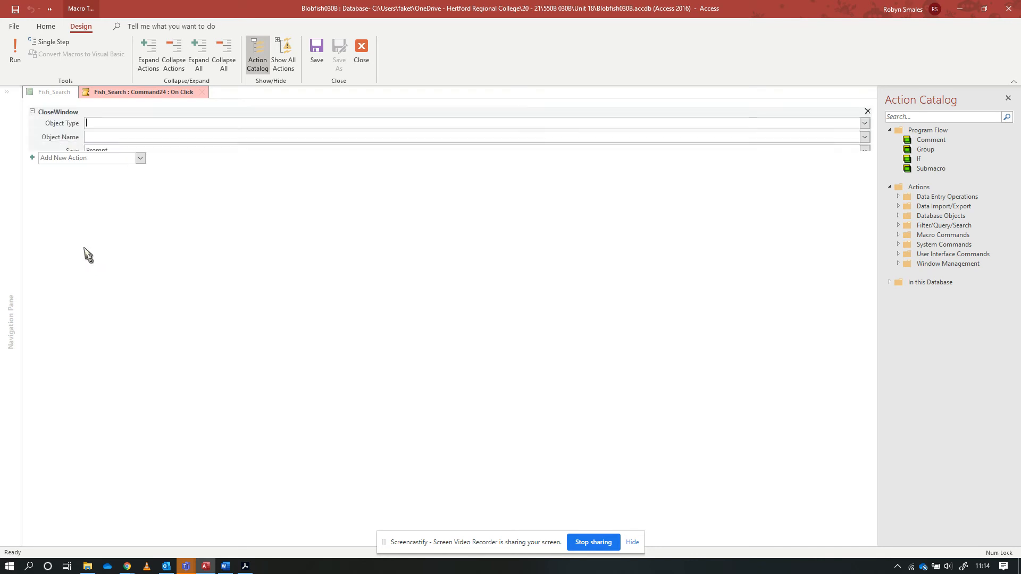
click(864, 123)
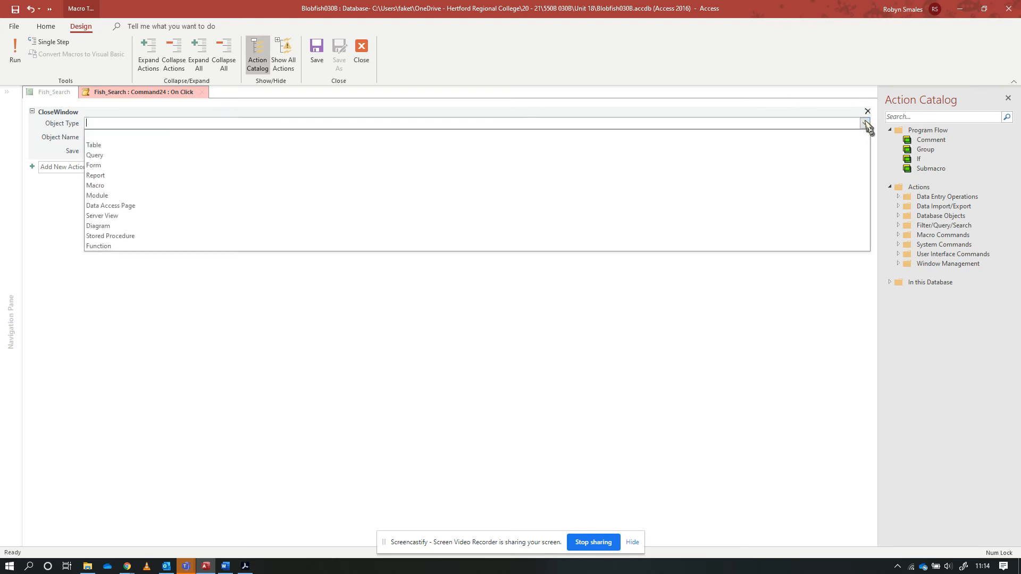
click(129, 175)
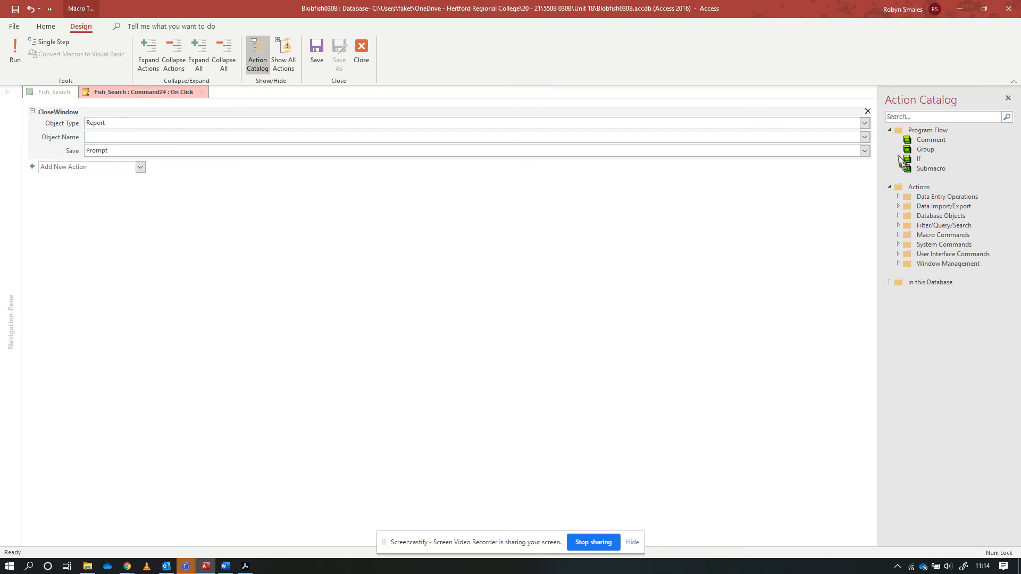
click(865, 136)
click(166, 151)
click(203, 250)
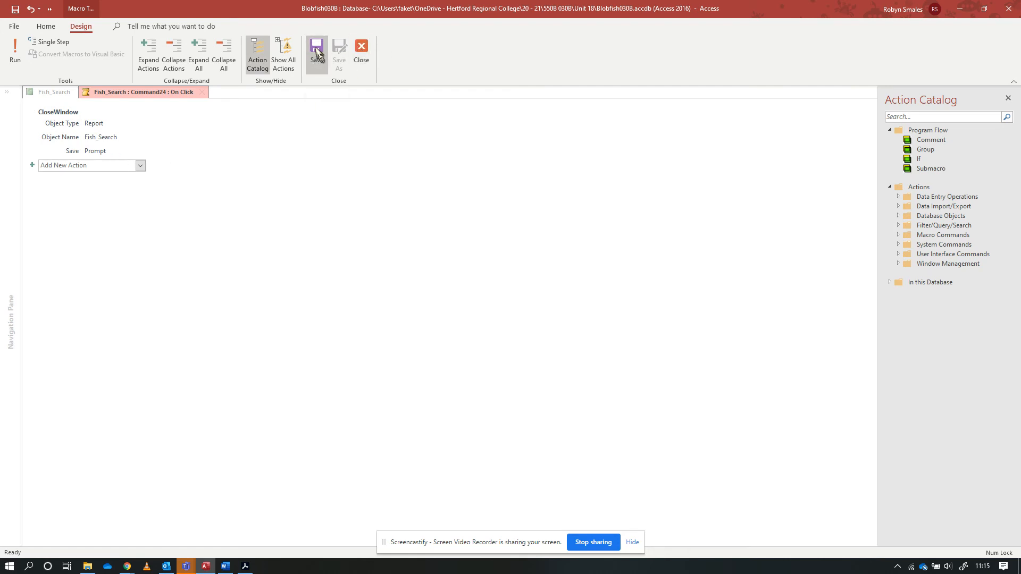
click(361, 53)
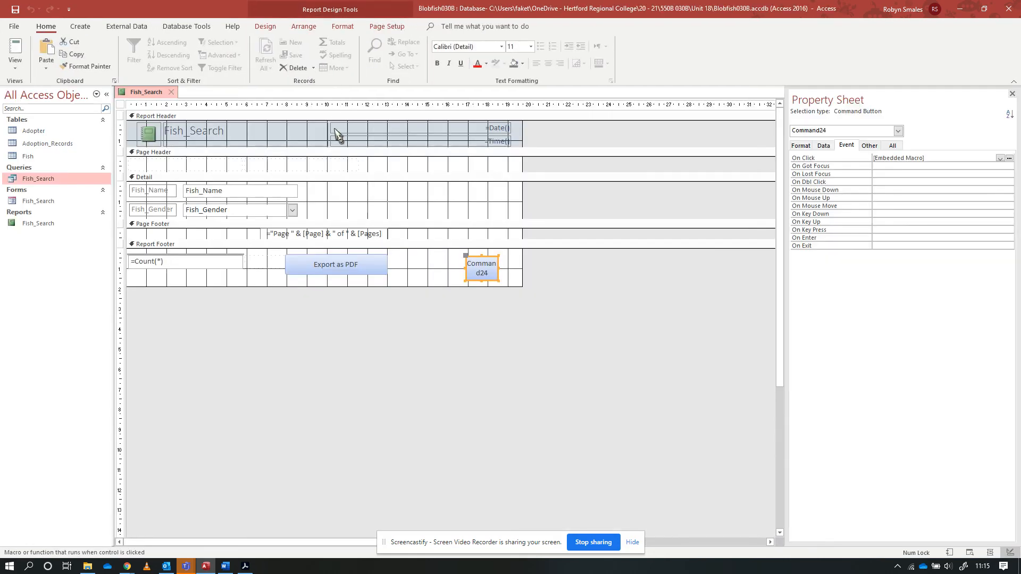
Change the caption of the new command button to Close
double_click(488, 264)
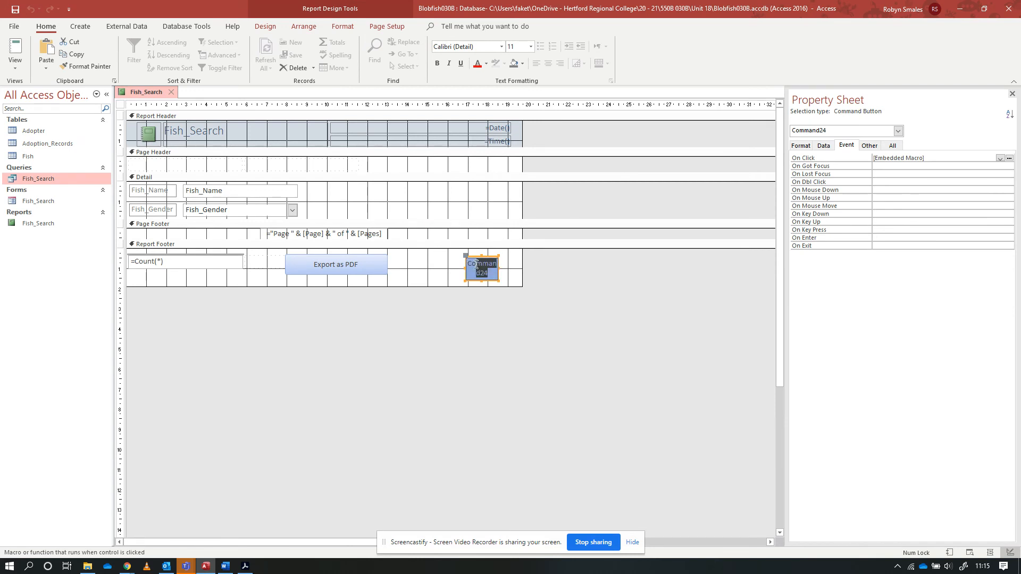
text(Close)
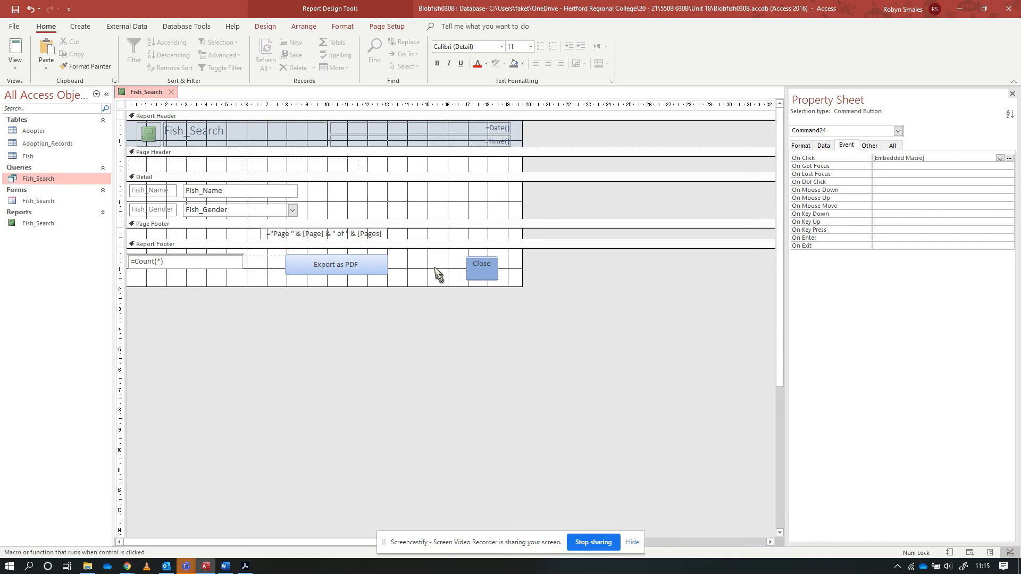
click(439, 274)
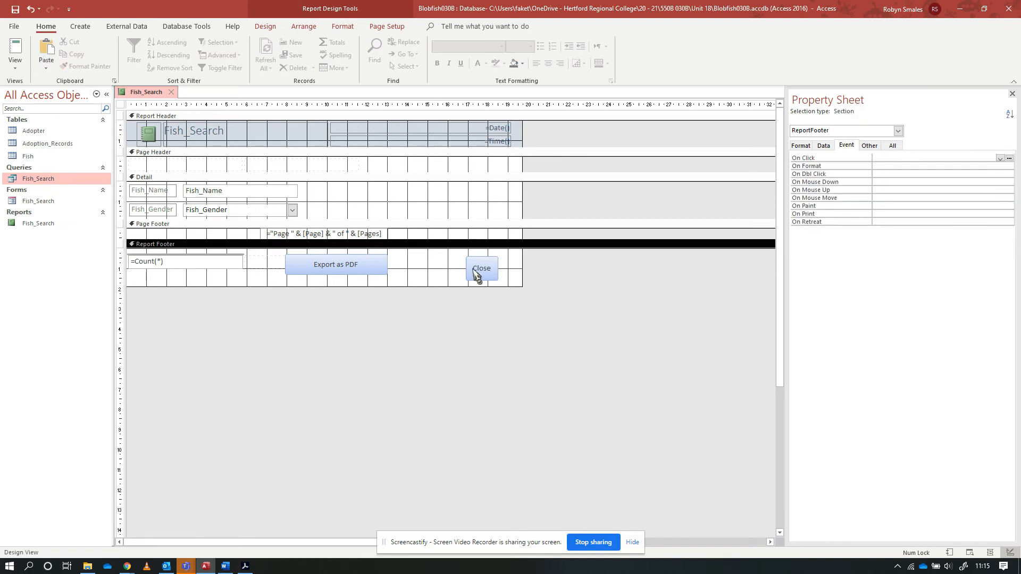
Run the report in Report View and close it with its Close button, saving the design changes
click(18, 51)
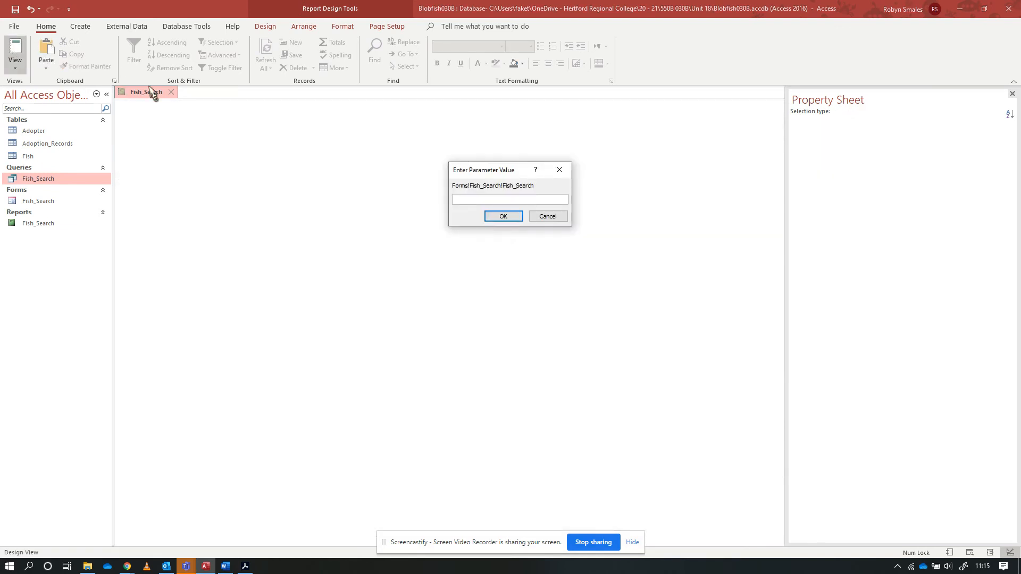
key(Return)
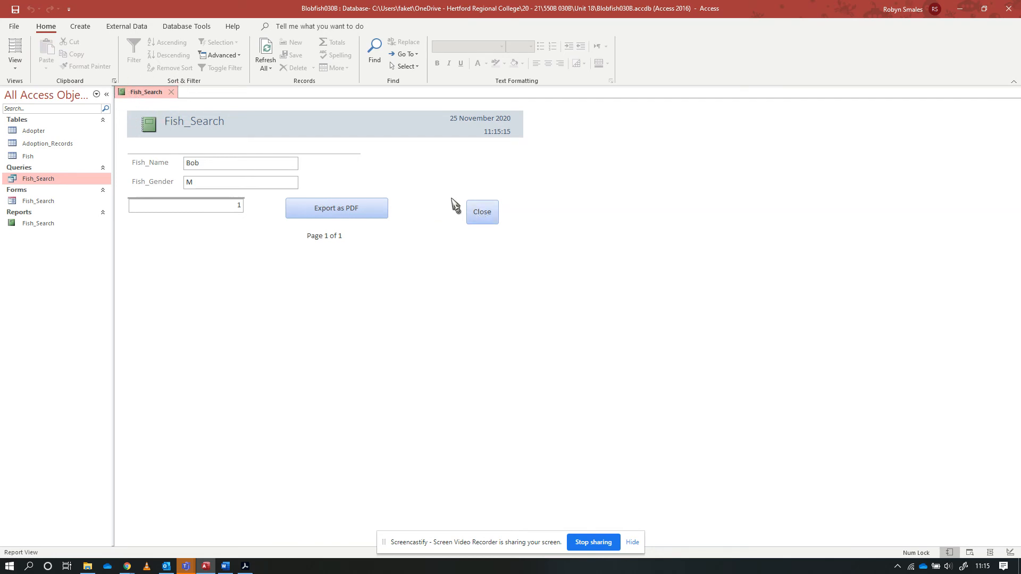
click(482, 215)
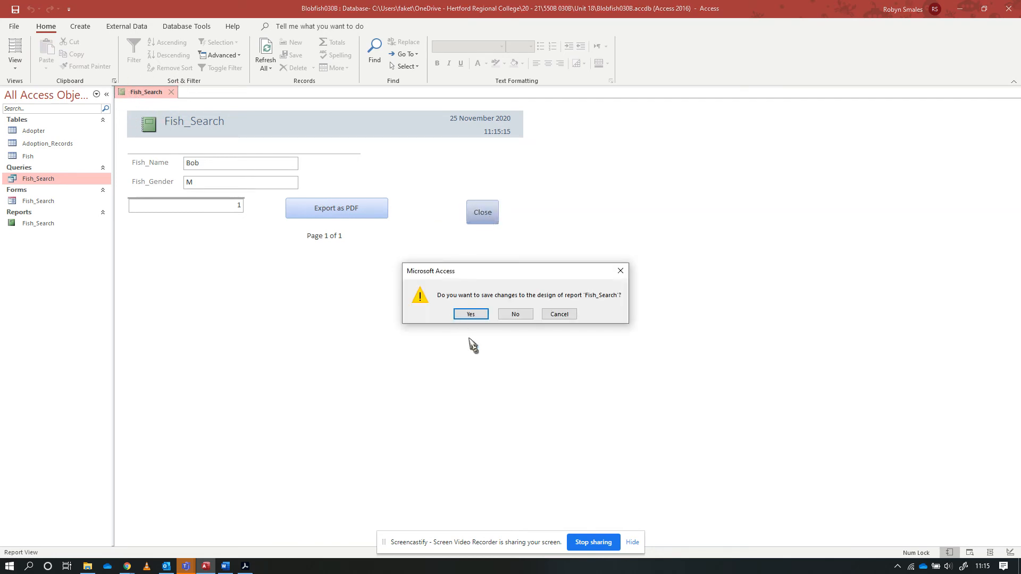
click(472, 315)
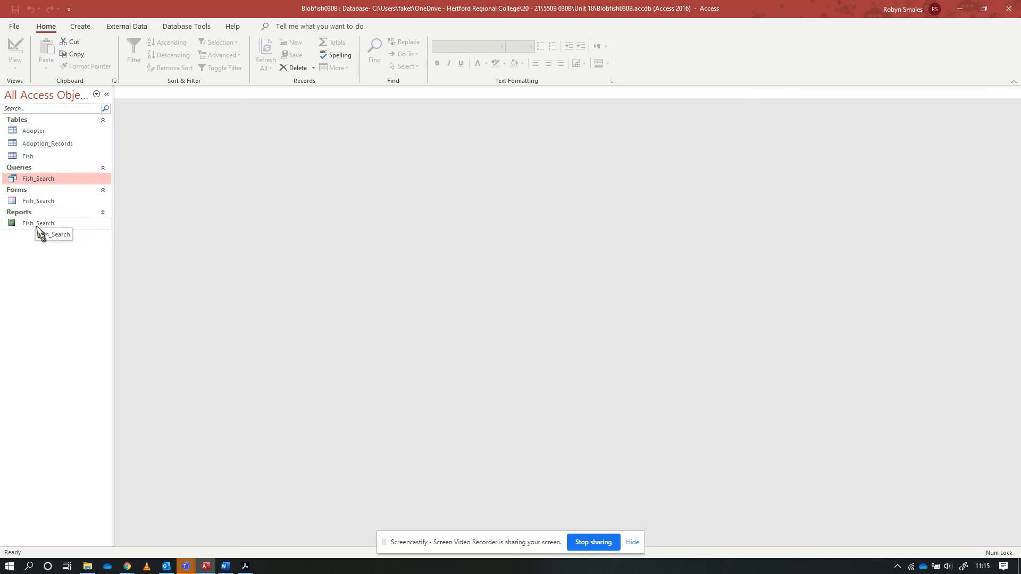
Open the Fish_Search form in Design View and delete its existing Search button
double_click(36, 202)
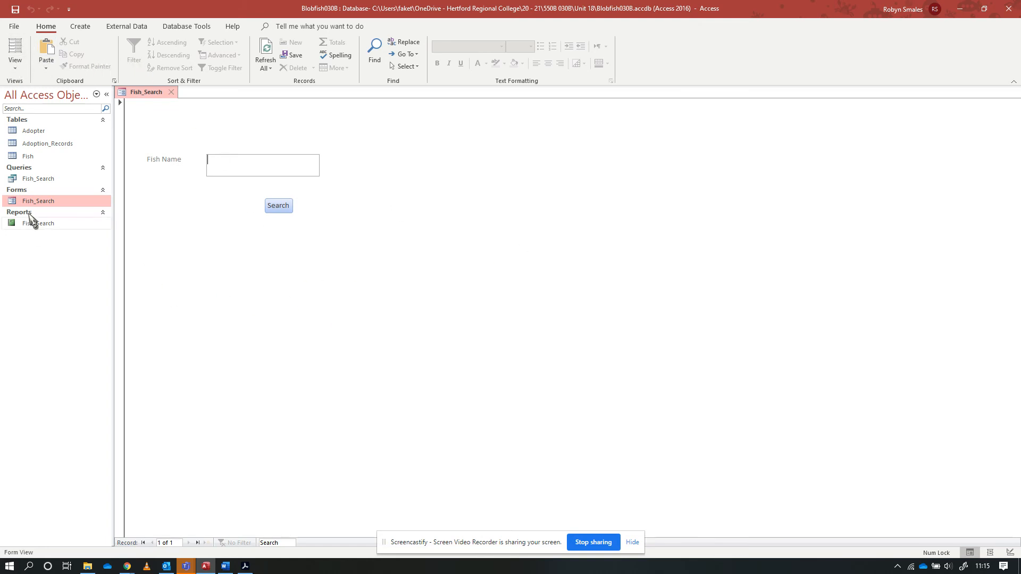
click(15, 65)
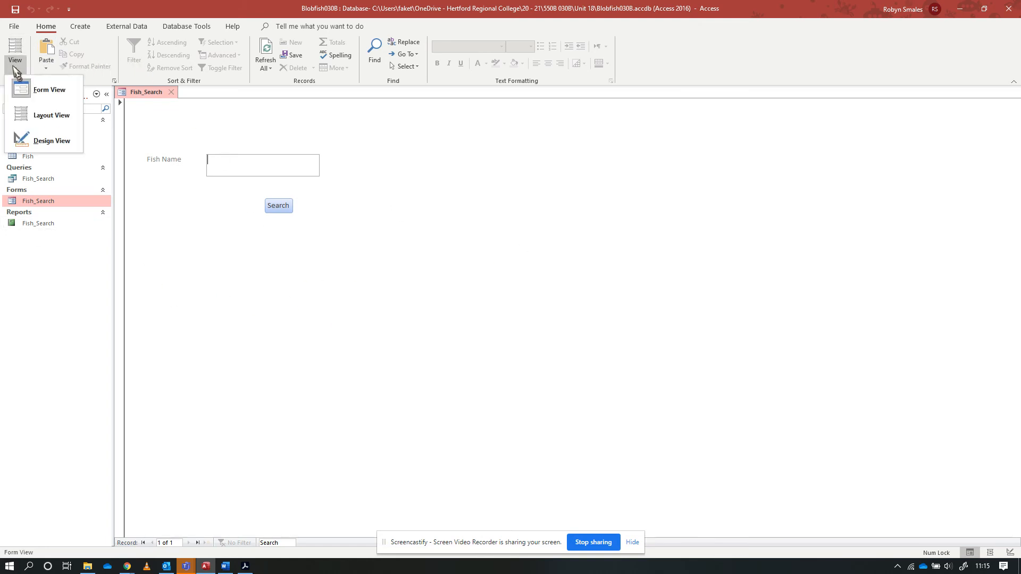
click(48, 141)
click(289, 229)
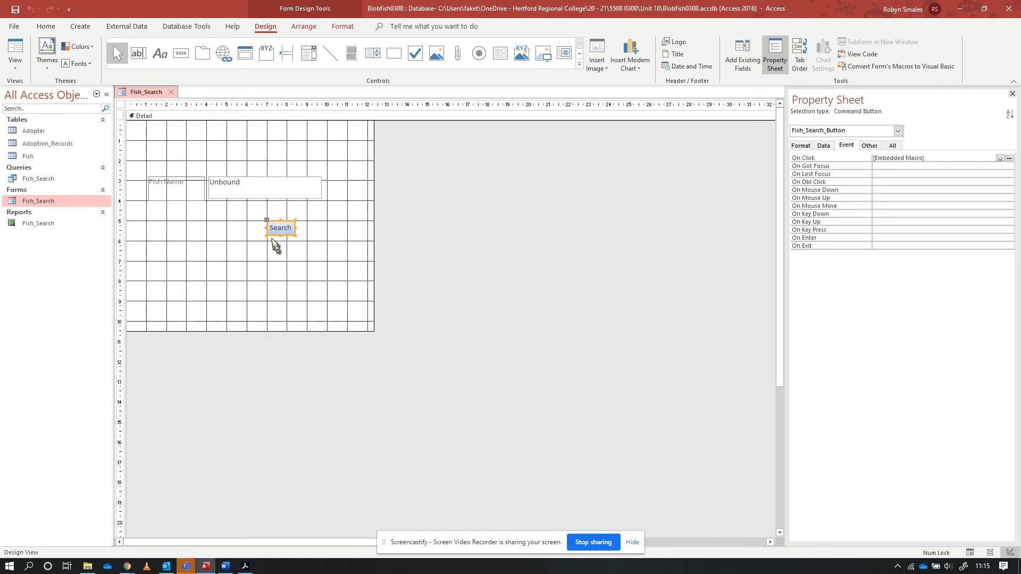
key(Delete)
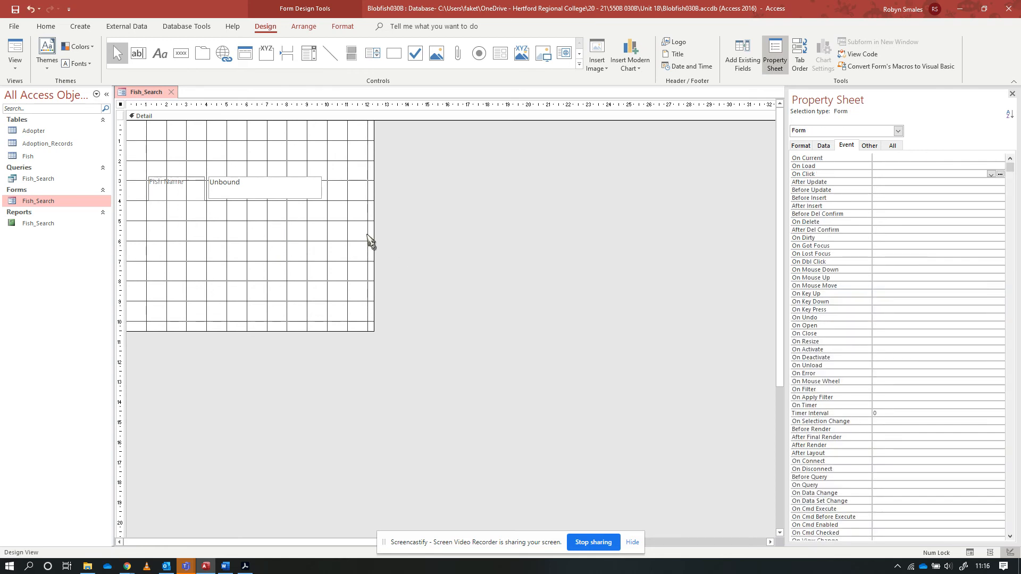
Add a command button below the Fish Name text box with the Open Report action for the report Fish_Search
click(180, 53)
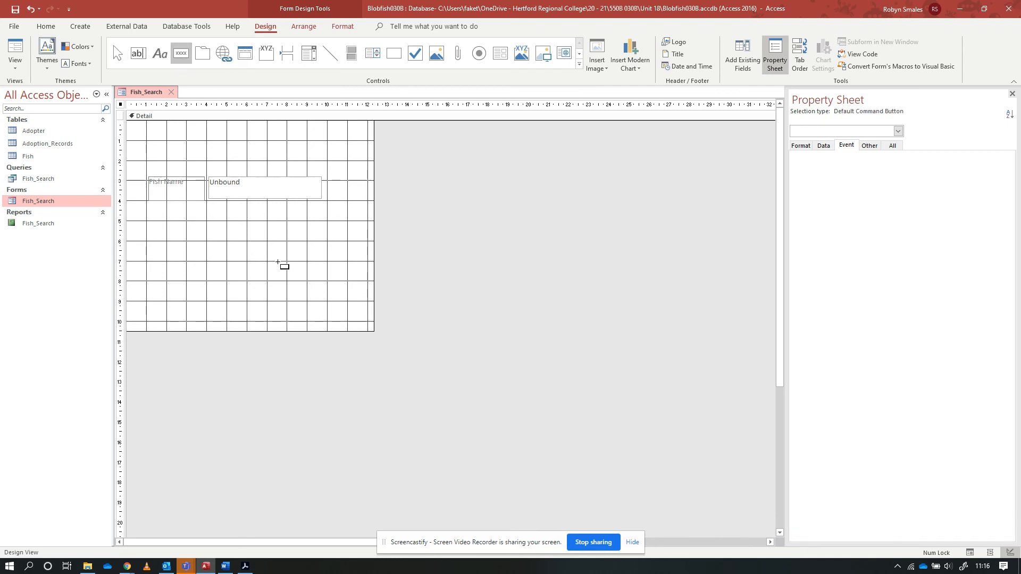
drag(269, 222, 322, 250)
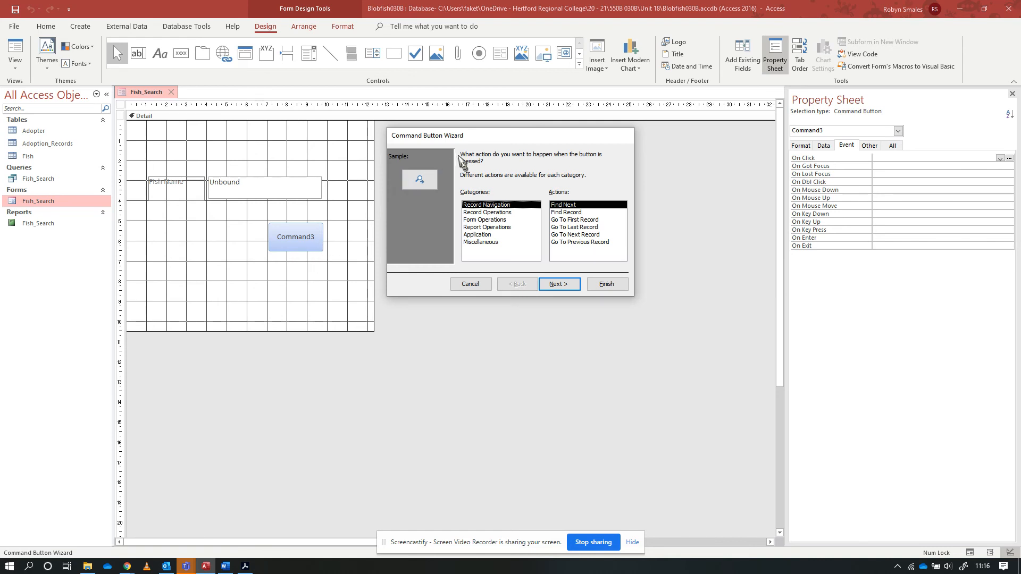
click(510, 227)
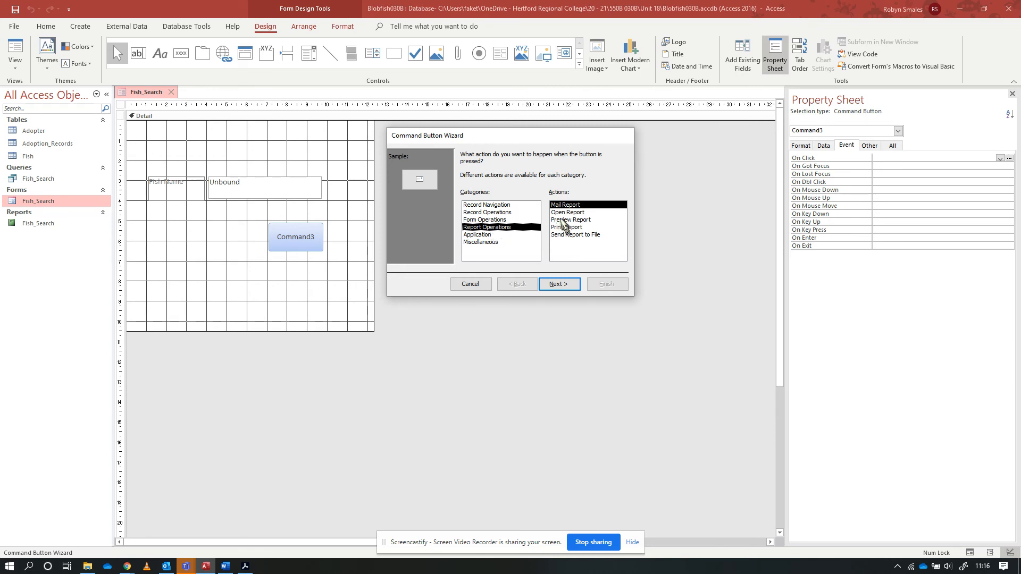
click(583, 214)
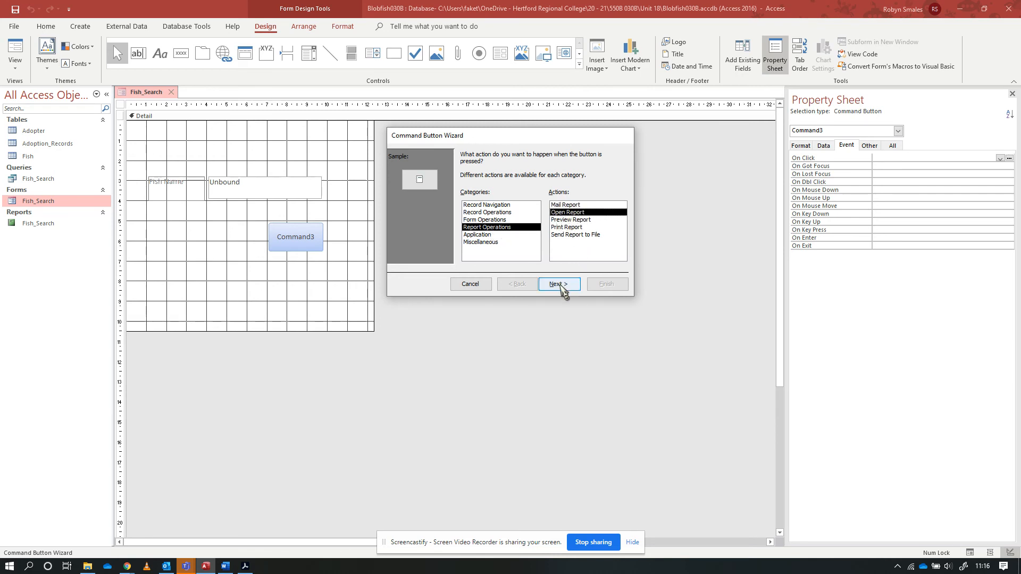
click(559, 284)
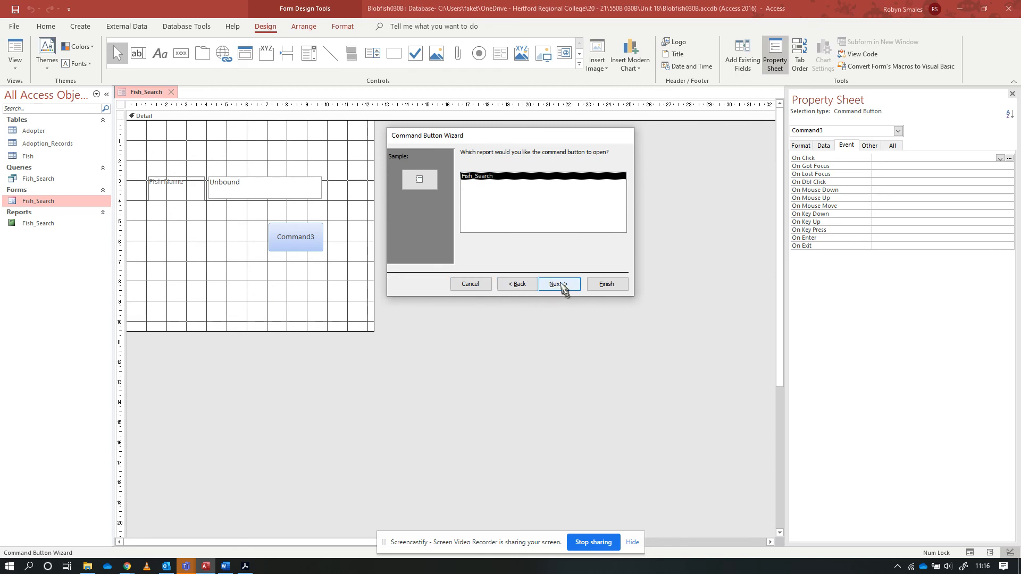
click(560, 285)
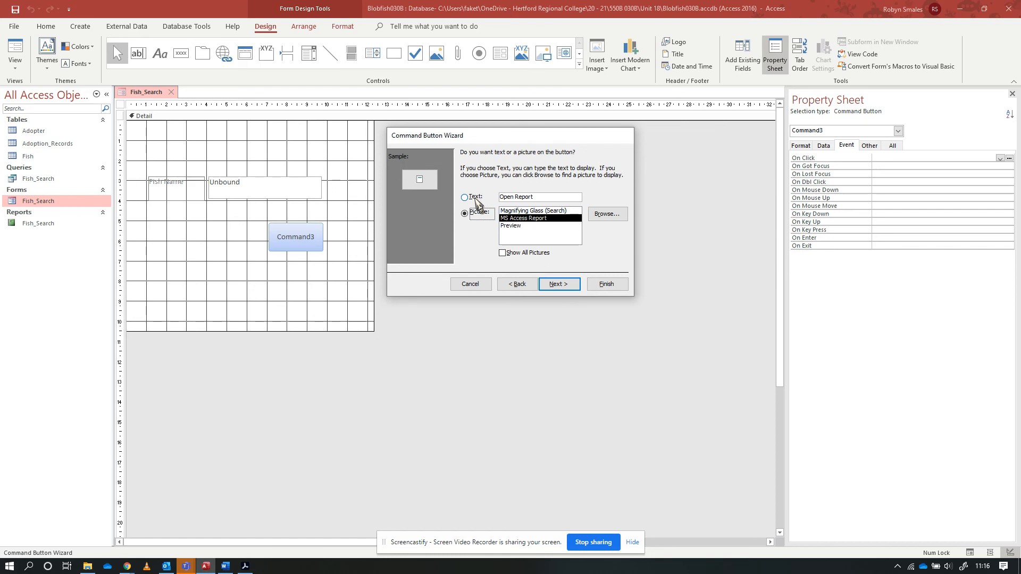
Make the new button show text instead of a picture, with the text Search
click(476, 200)
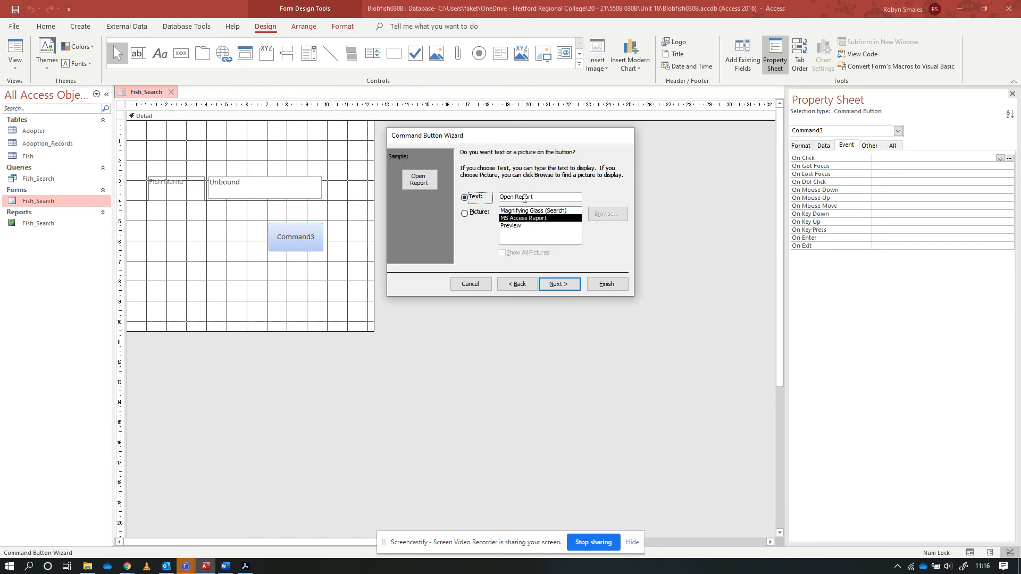
drag(515, 196, 552, 197)
key(BackSpace)
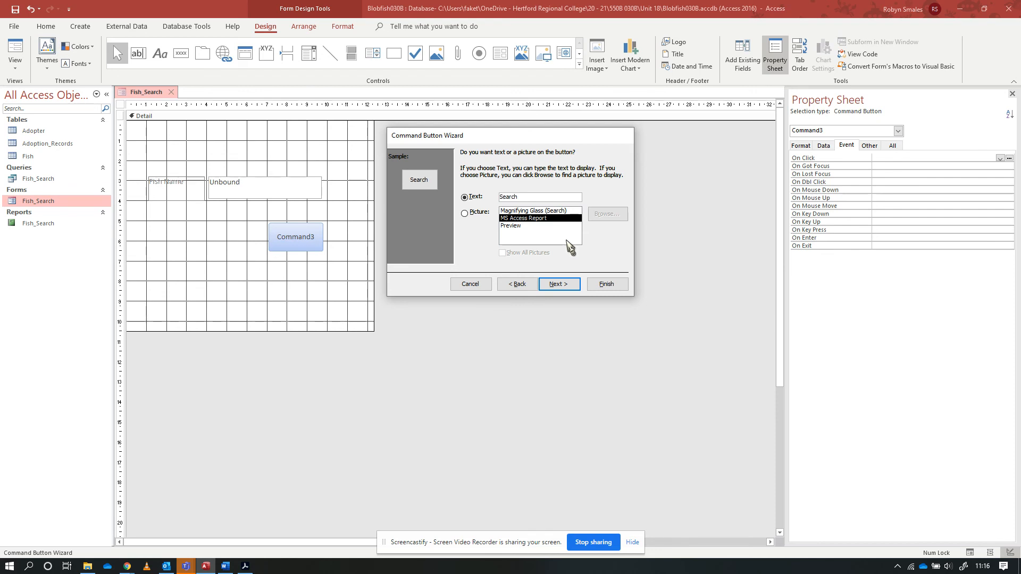
click(559, 285)
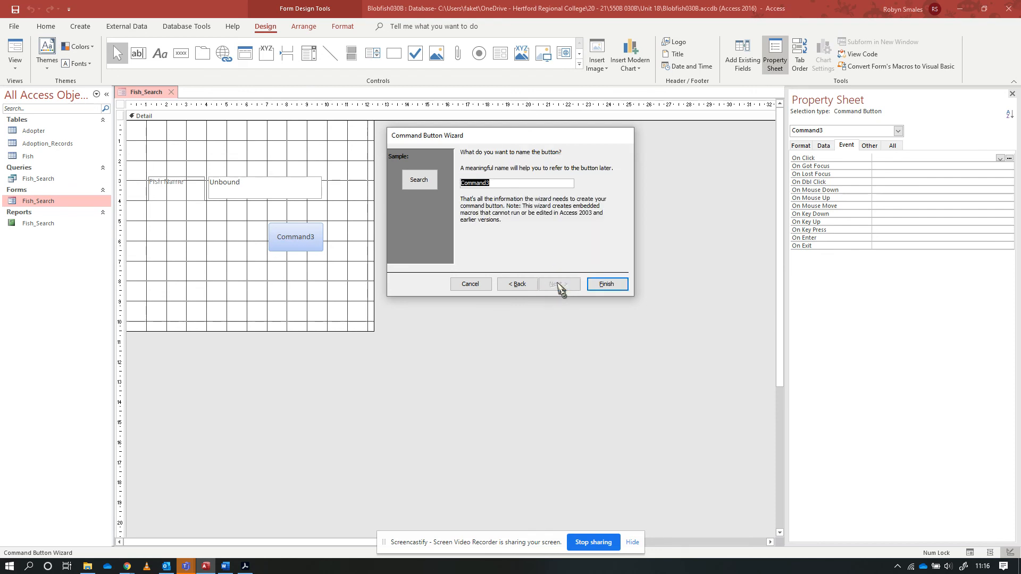
Name the new command button Fish_Search_R and finish the wizard
text(Search)
click(607, 285)
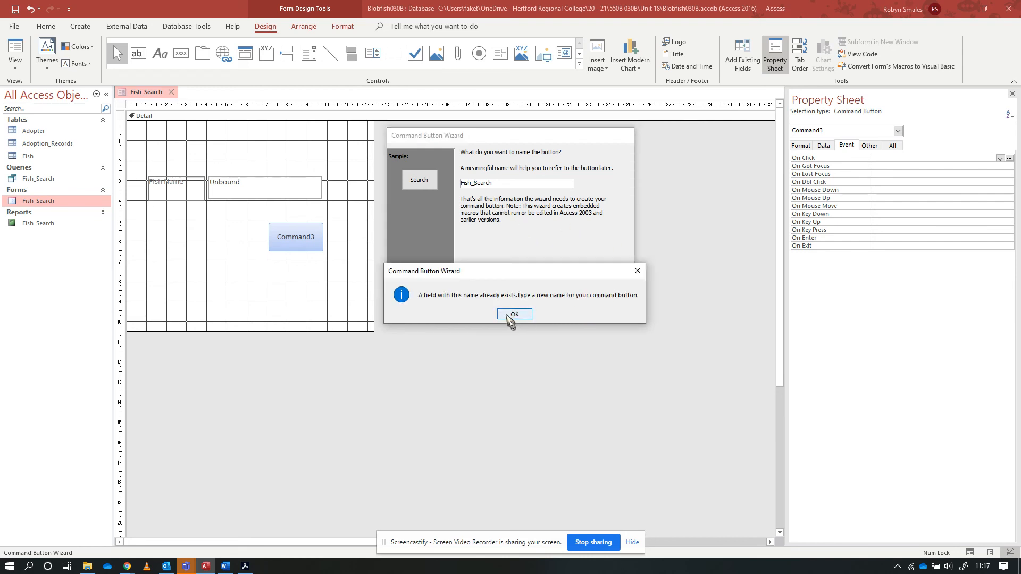
click(512, 315)
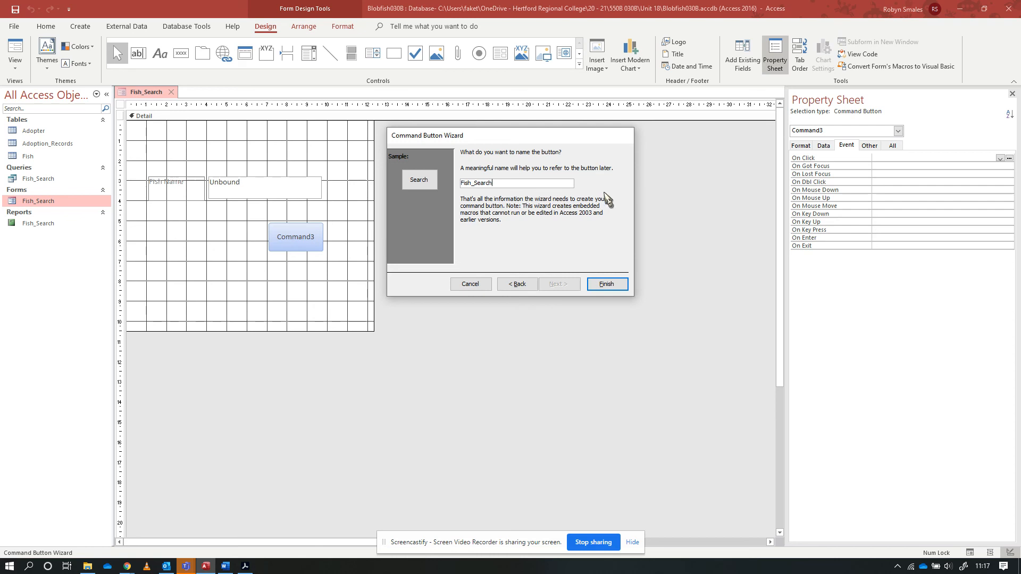
text(_R)
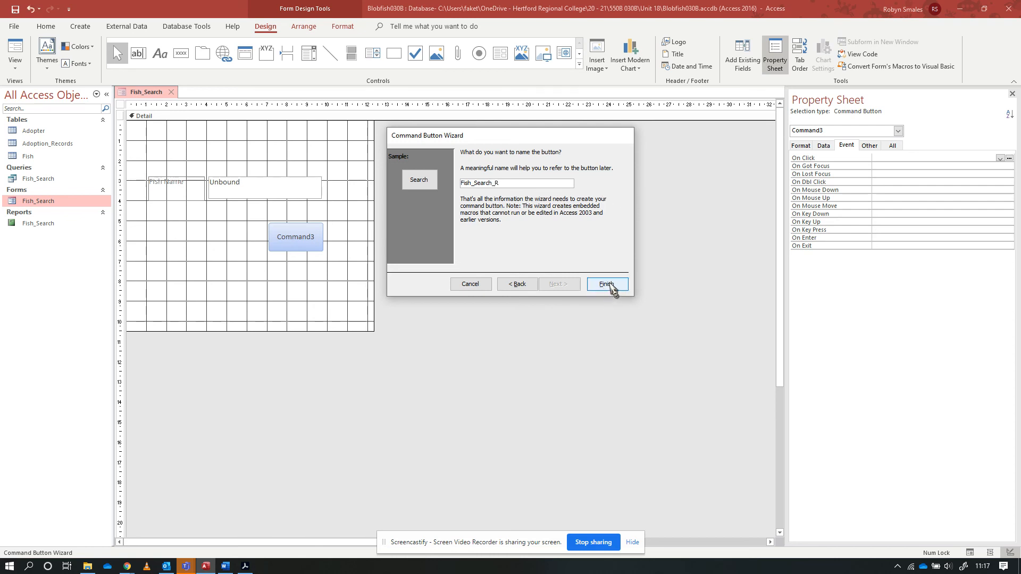
click(610, 285)
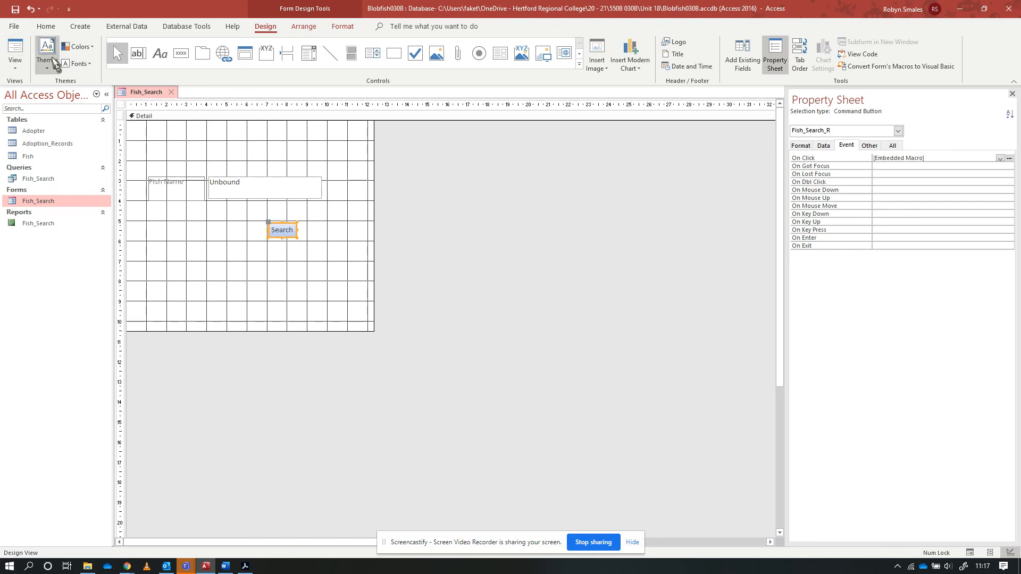
Switch the form to Form View and search for the fish name Bob
click(15, 50)
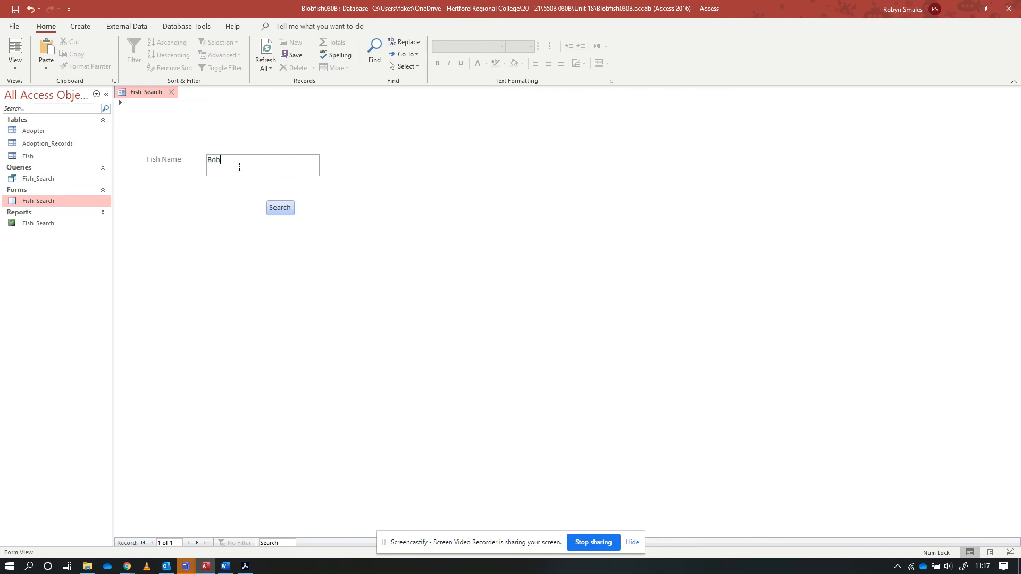
click(280, 208)
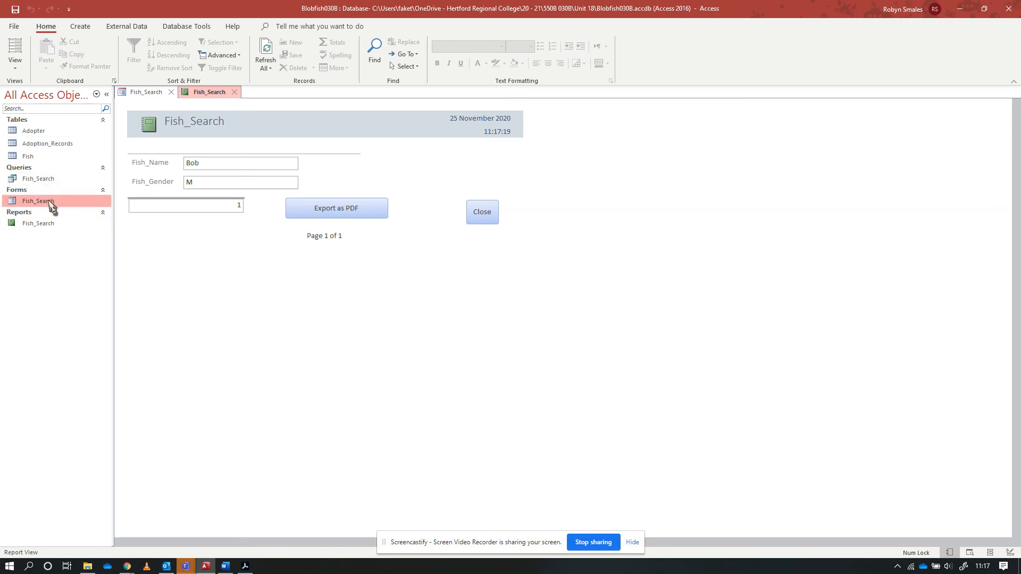
click(38, 180)
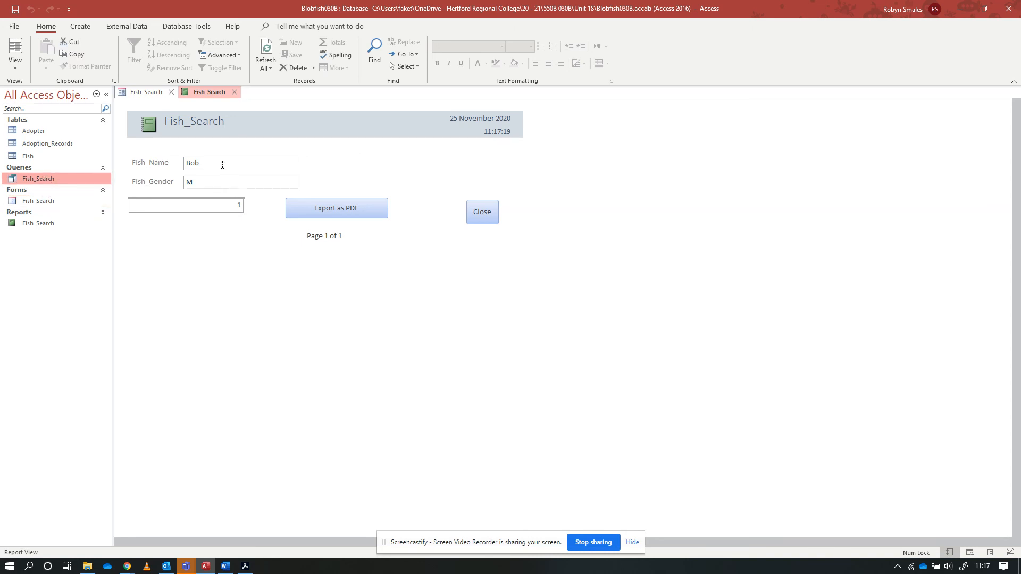
click(48, 224)
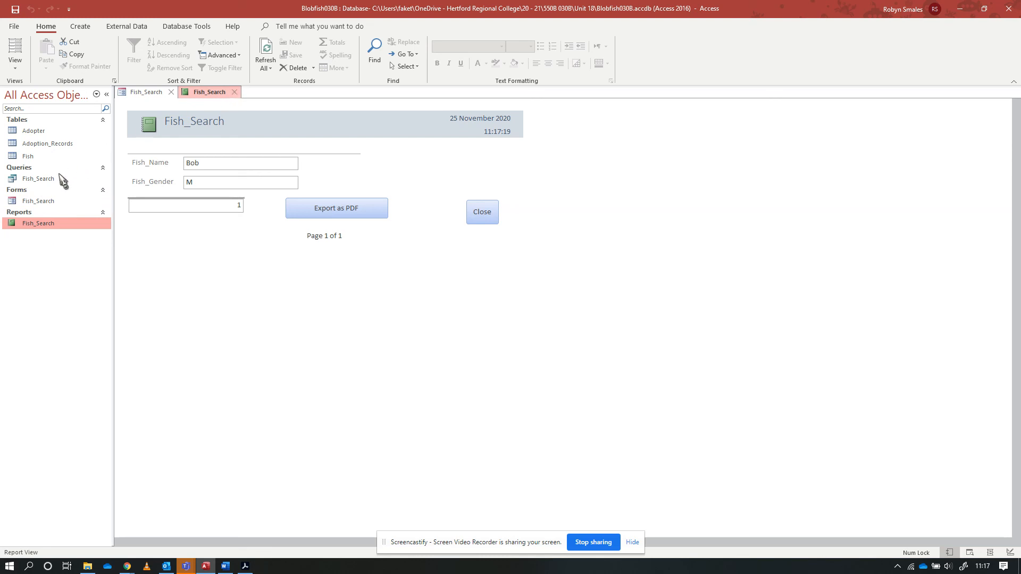
click(40, 179)
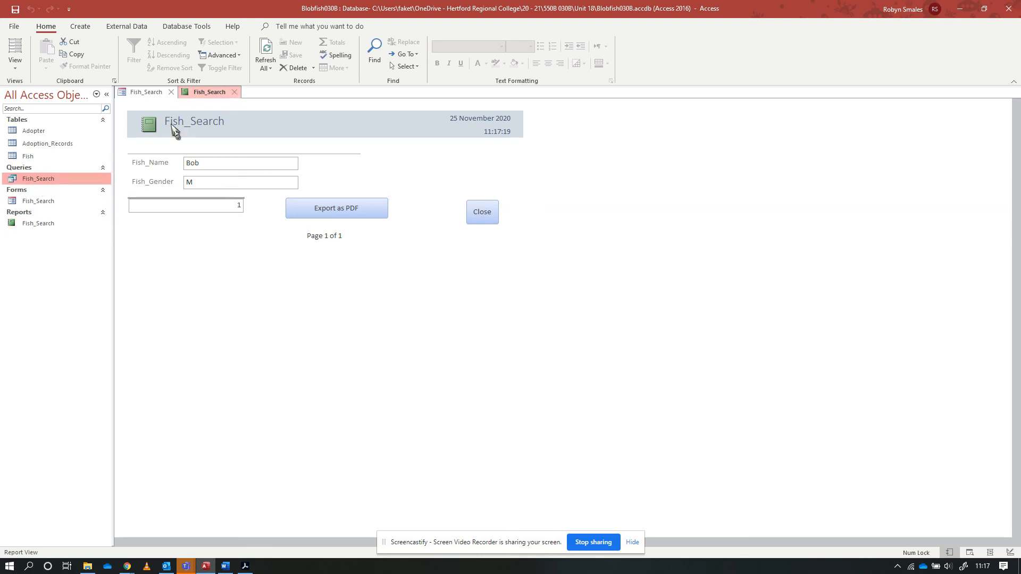
Close the open report, search the form for the fish name Jill, and close the resulting report with its Close button
click(237, 93)
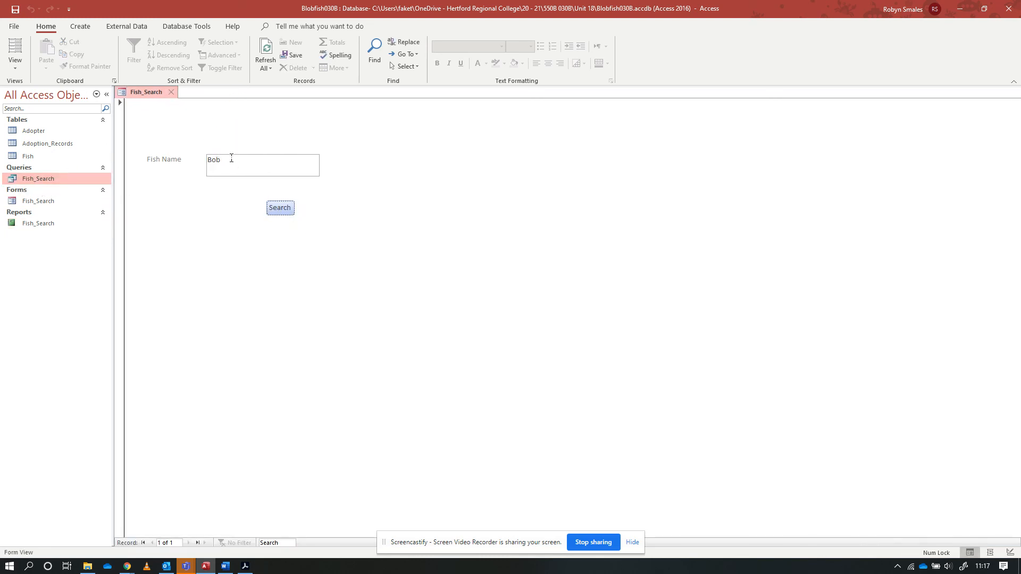
text(J)
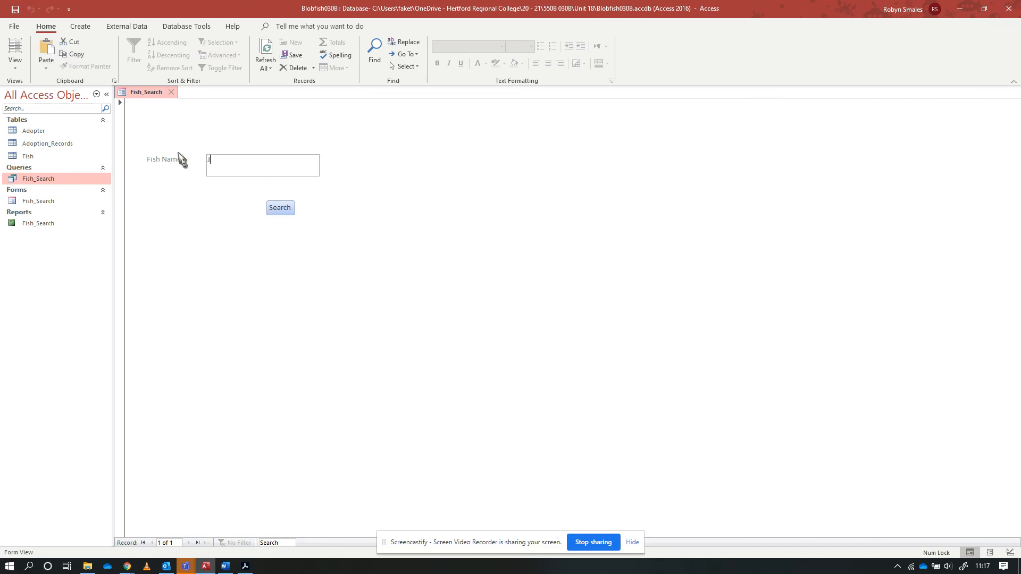
text(ill)
click(284, 209)
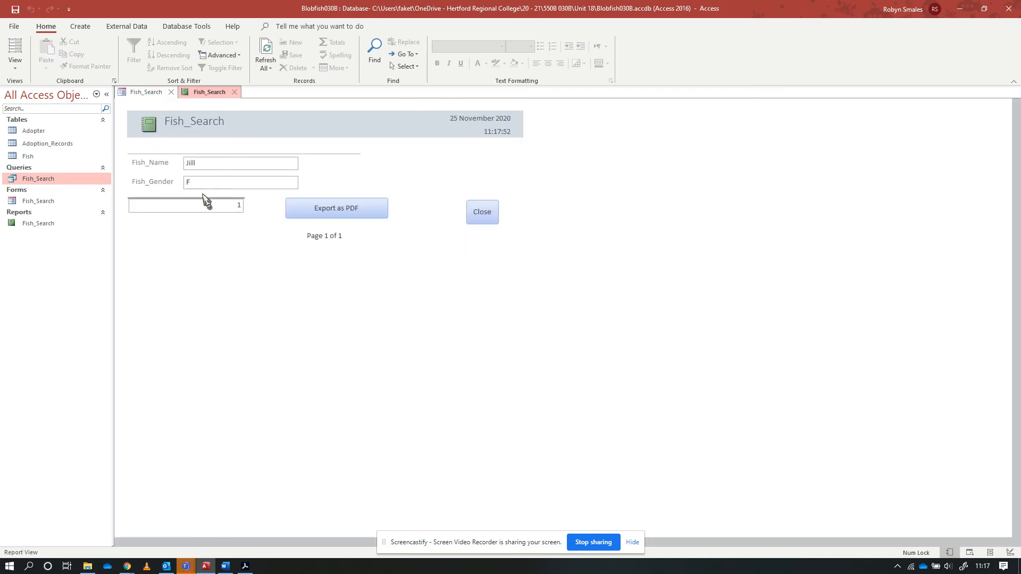
click(484, 212)
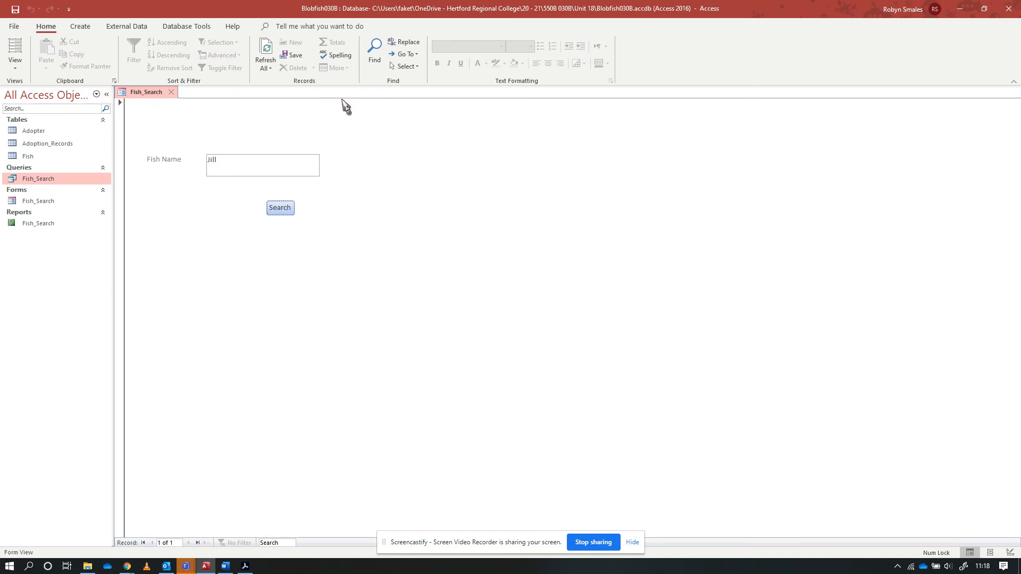
click(32, 201)
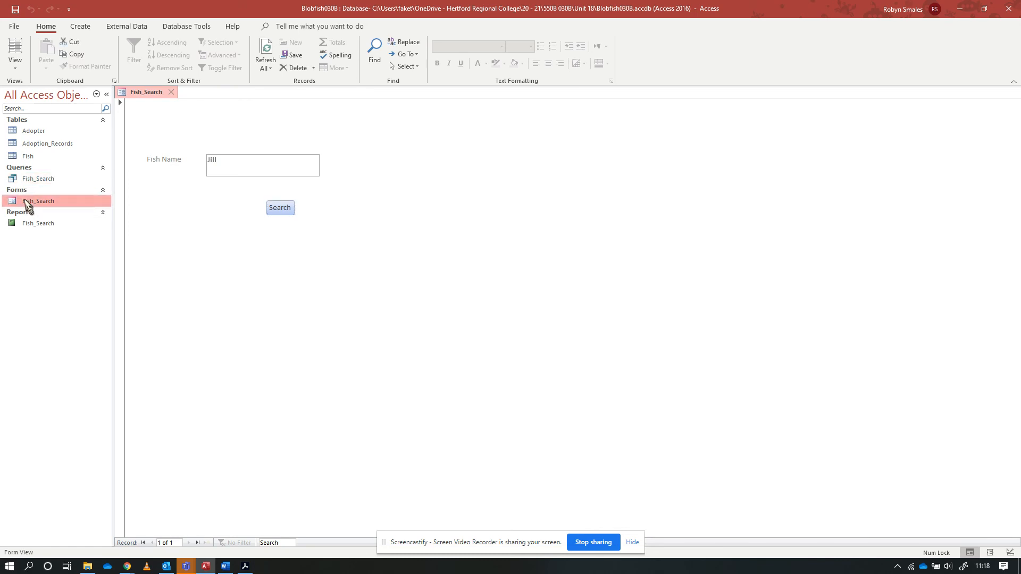
click(30, 156)
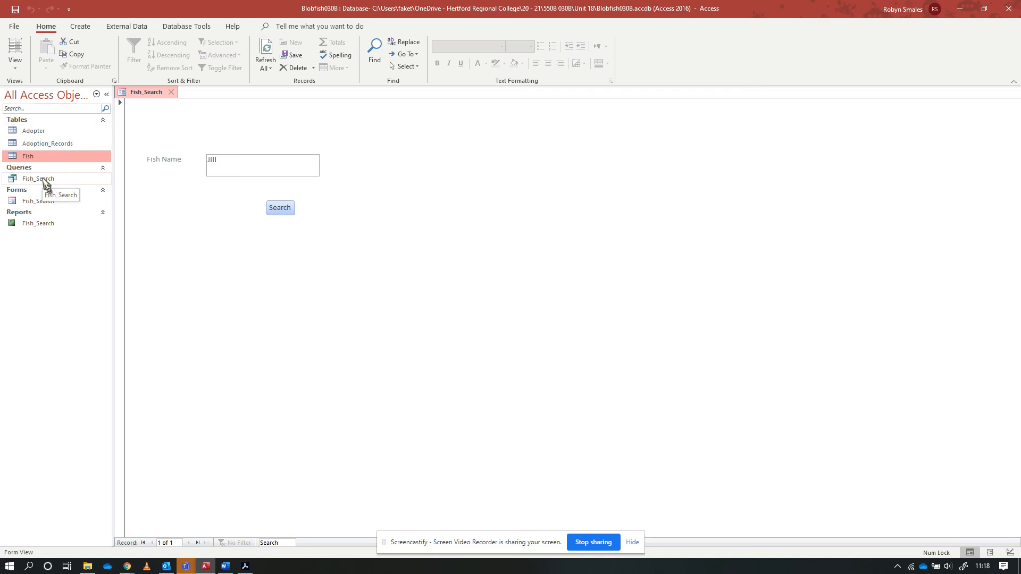
click(38, 224)
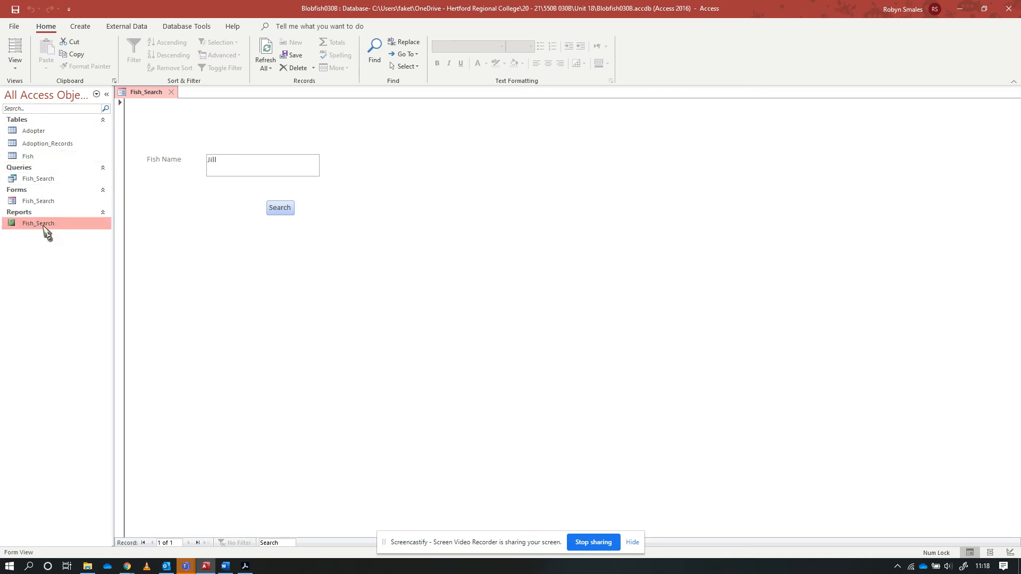
click(37, 201)
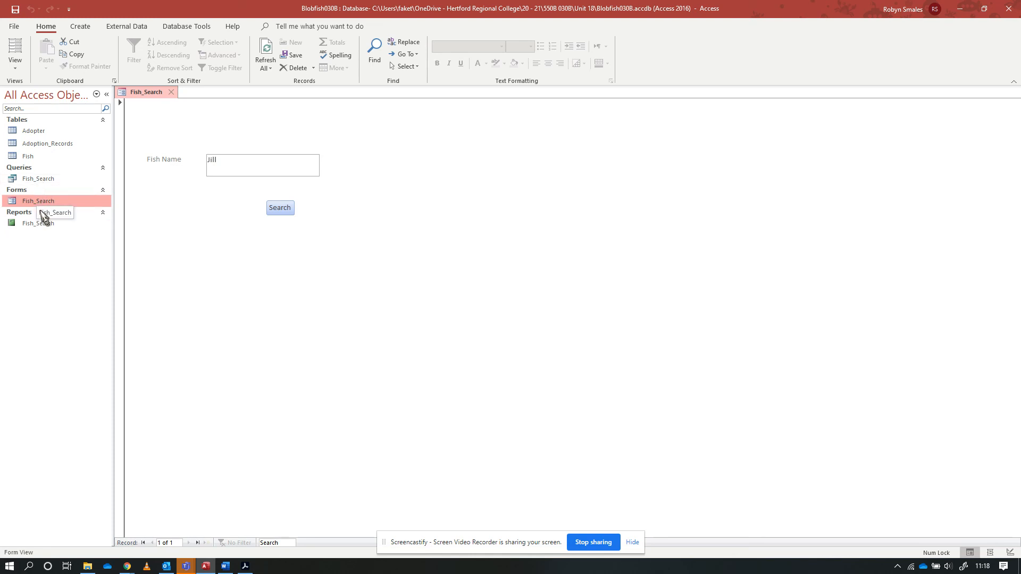
click(36, 180)
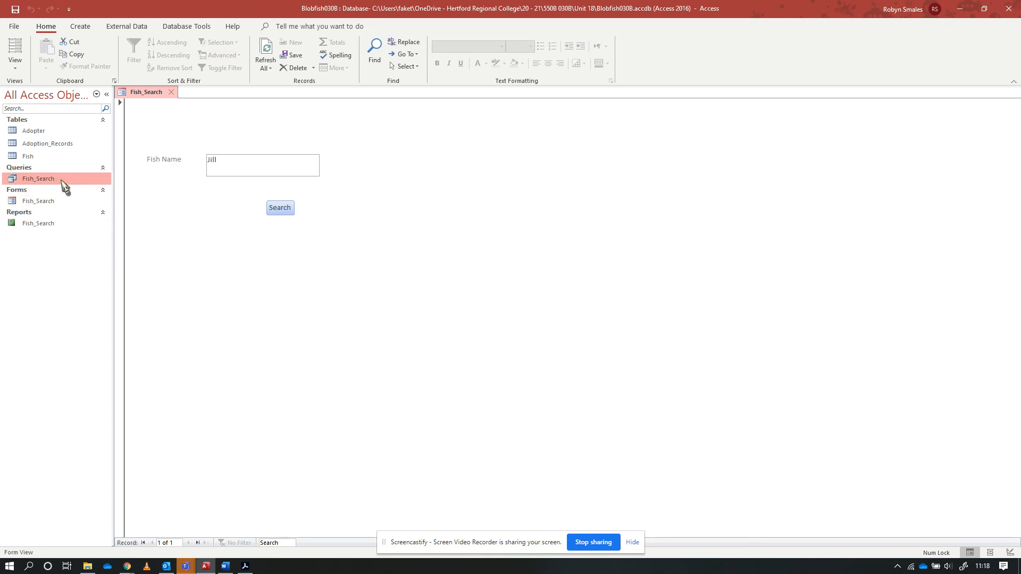